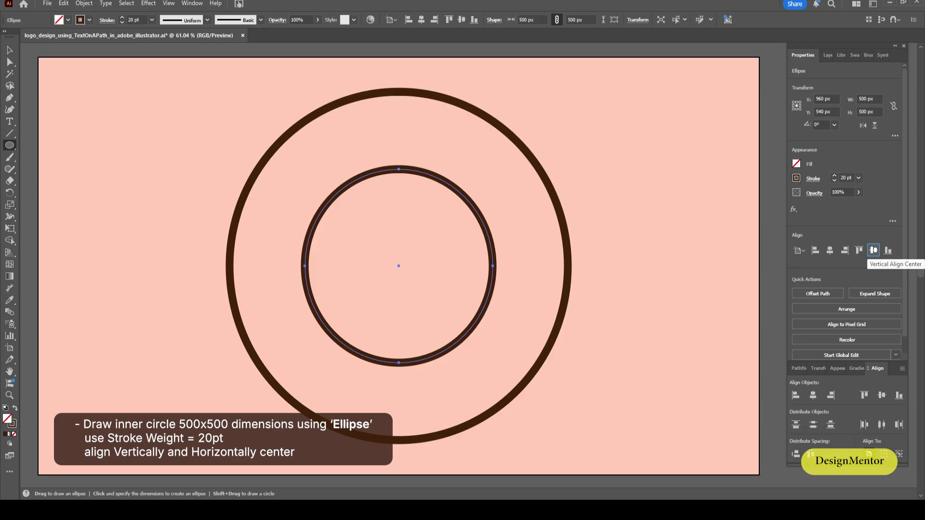
Show the rulers, place a horizontal guide at about Y 626 px across the inner circle, and hide the rulers again.
left_click(9, 50)
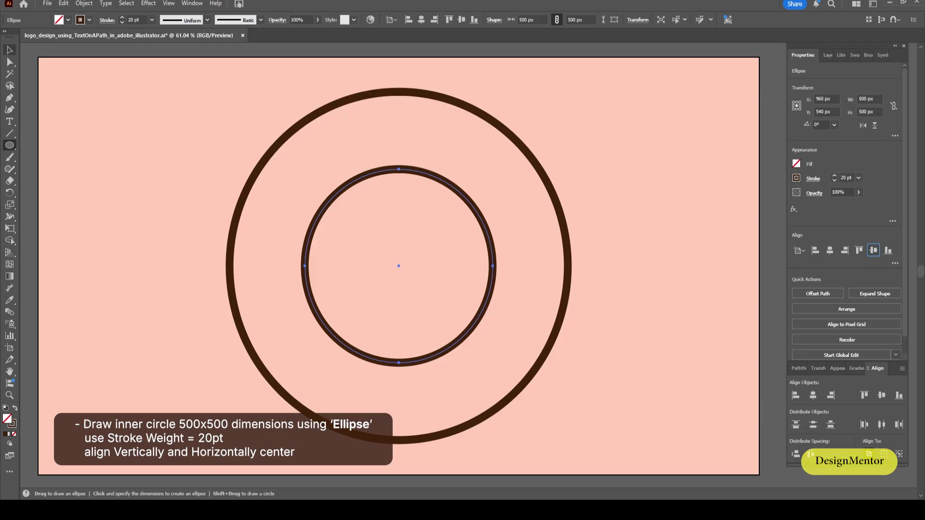
key("ctrl+shift+a")
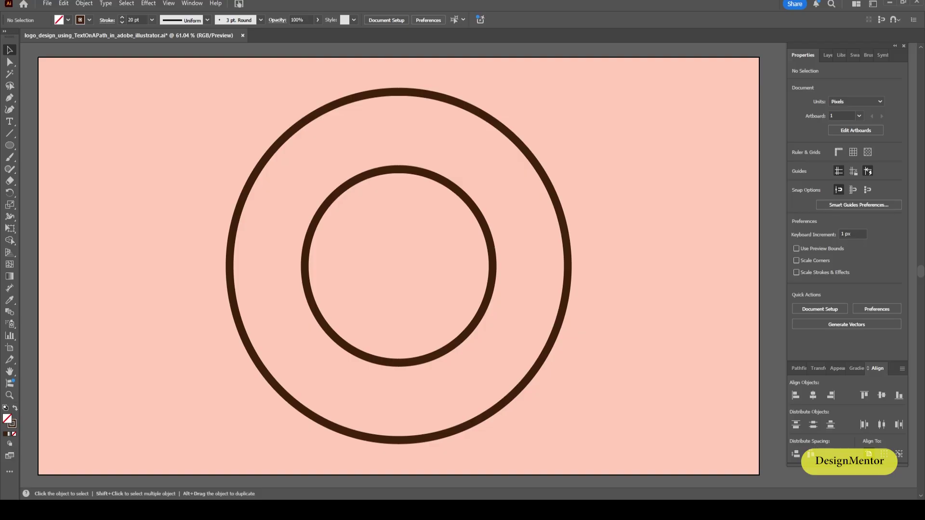
key("ctrl")
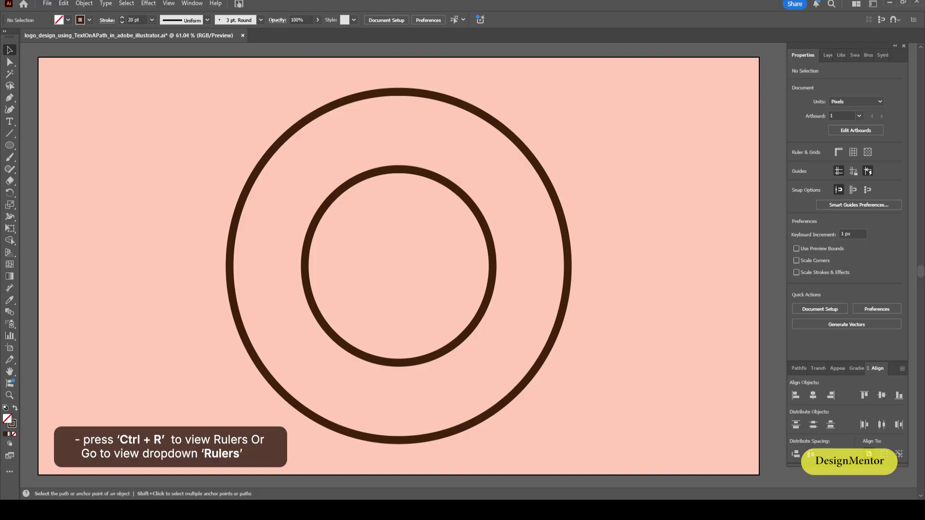
key("ctrl+r")
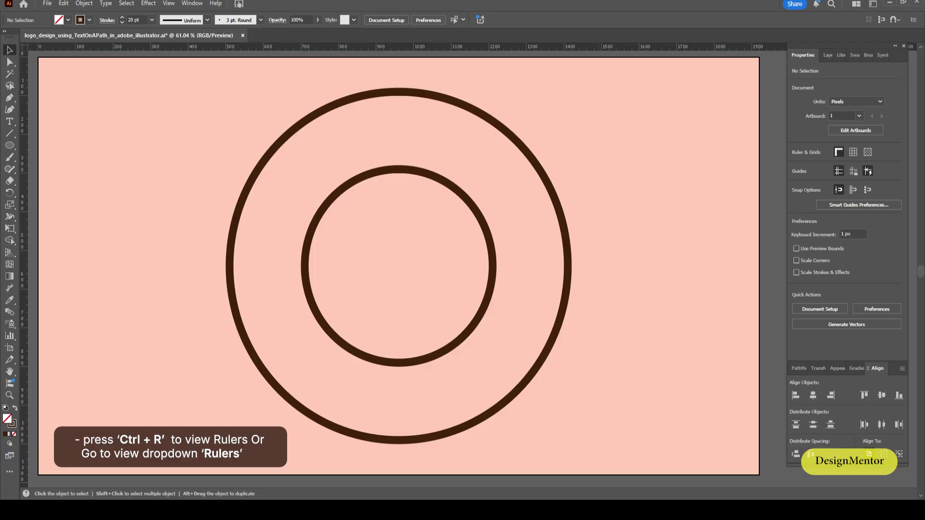
left_click_drag(390, 46, 592, 299)
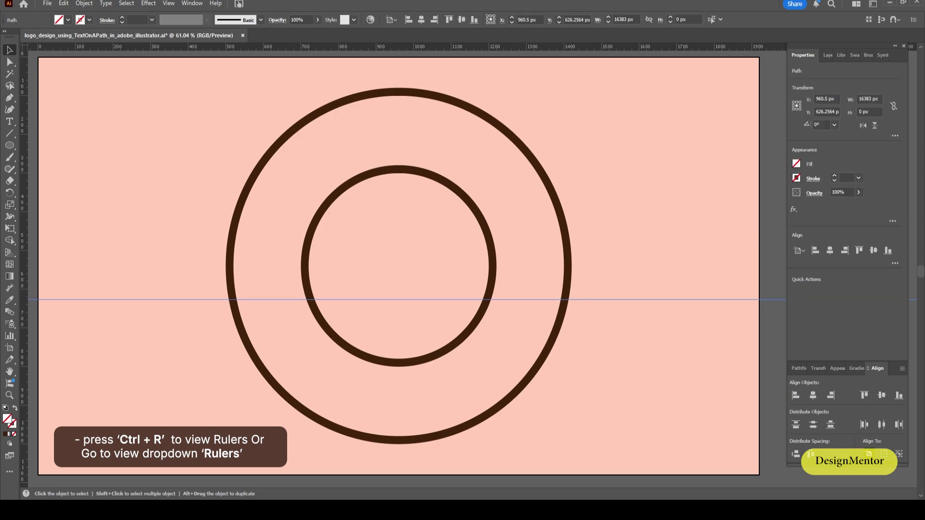
key("ctrl+r")
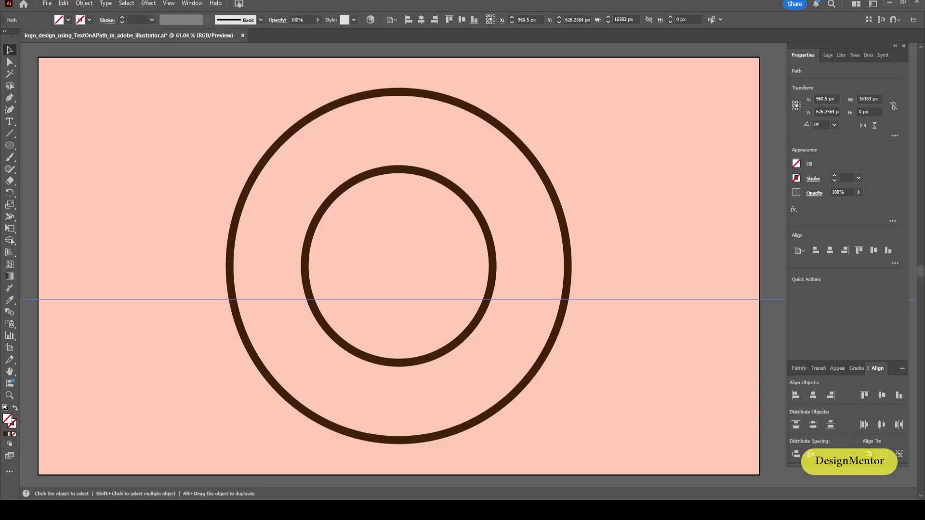
Cut the inner circle with Scissors at both crossings with the guide and delete the arc below it.
key("c")
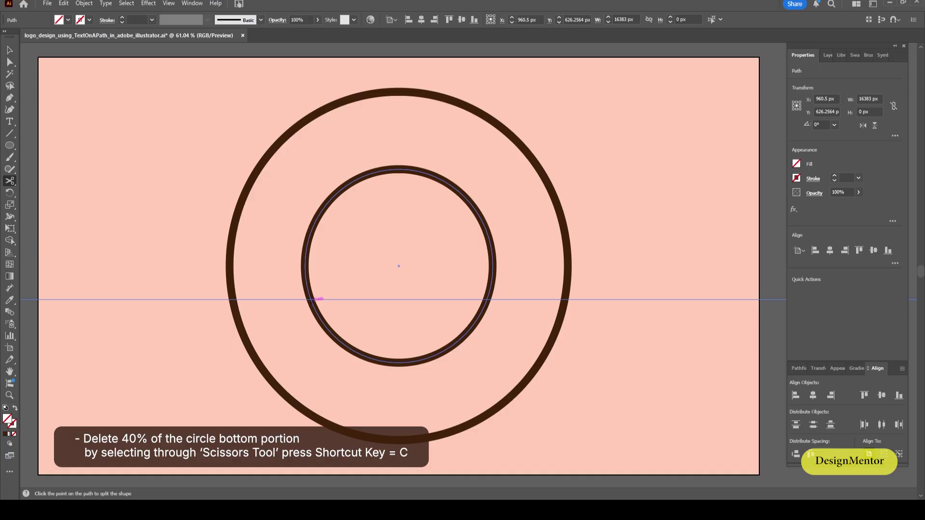
left_click(311, 300)
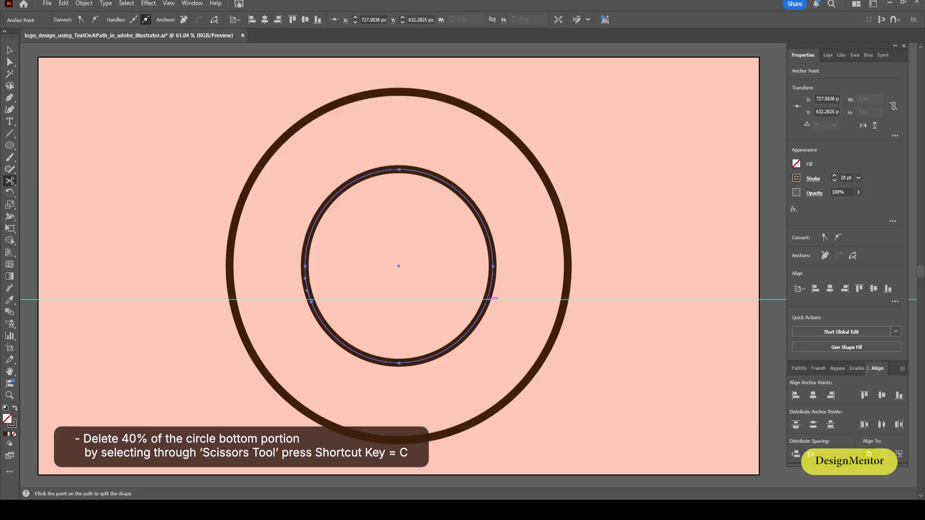
left_click(486, 299)
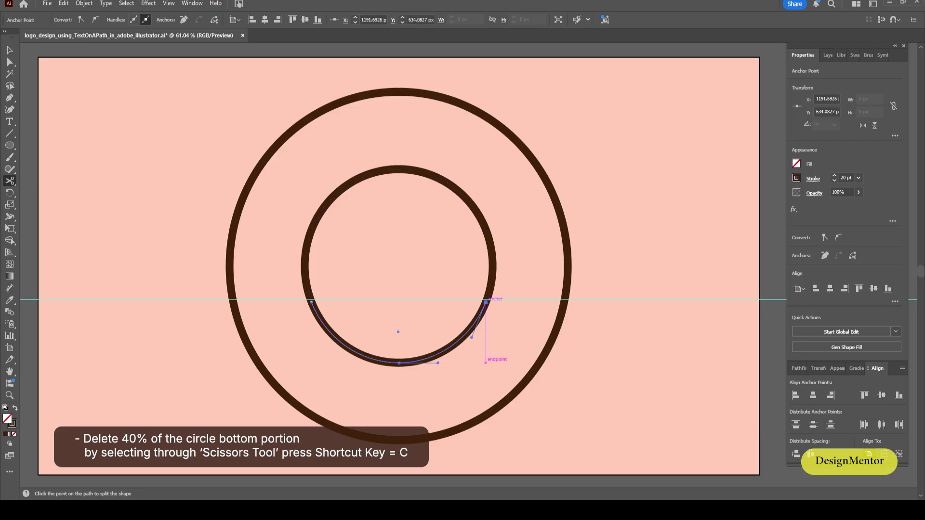
key("a")
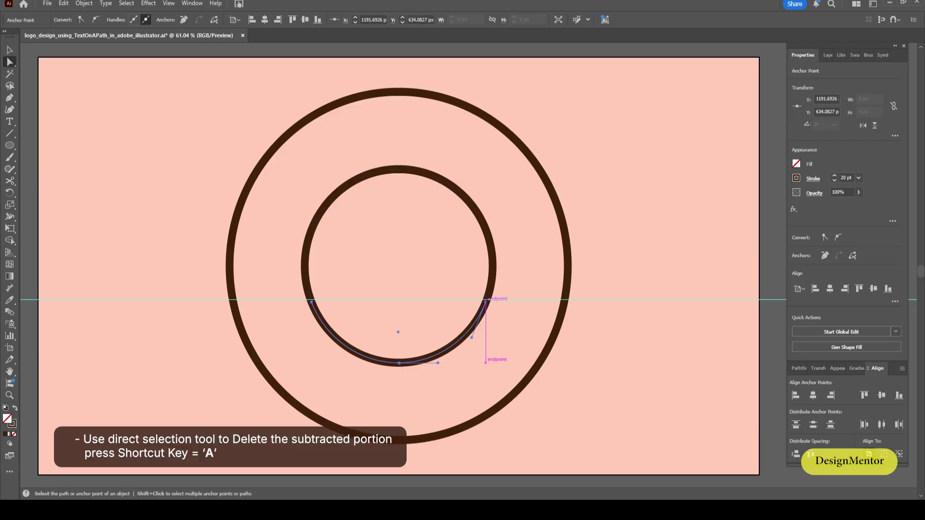
key("Delete")
key("Delete")
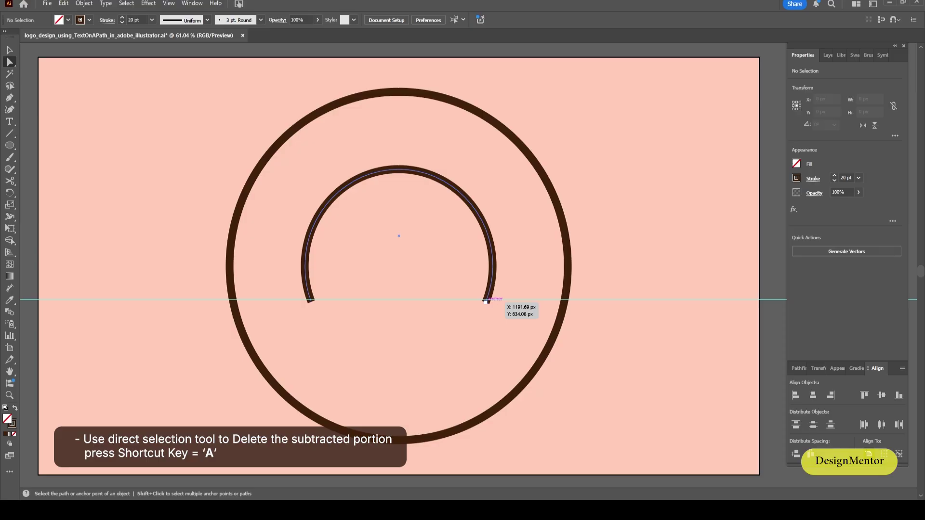
Delete the horizontal guide.
key("v")
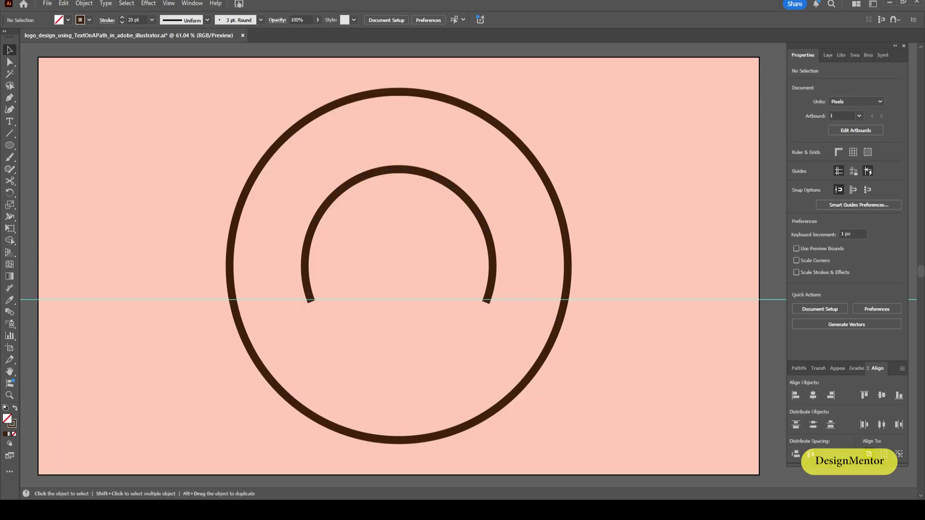
left_click(626, 299)
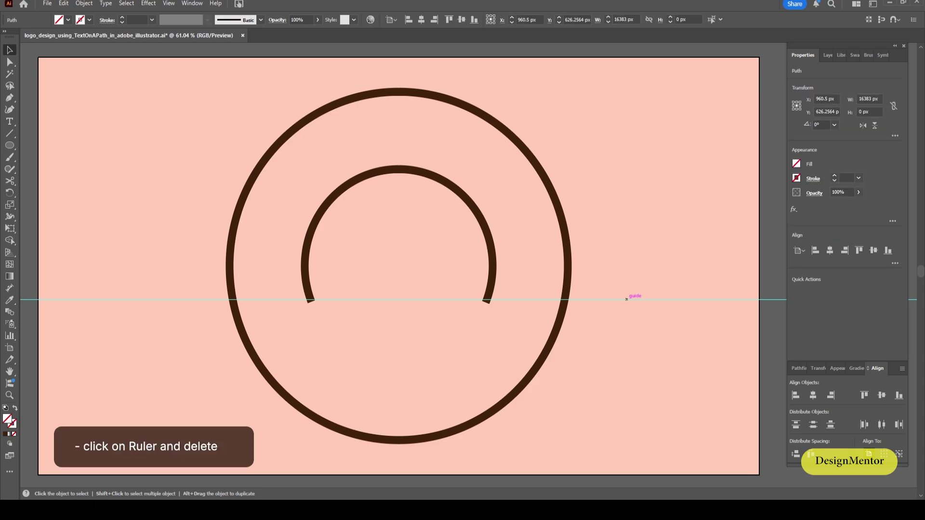
key("Delete")
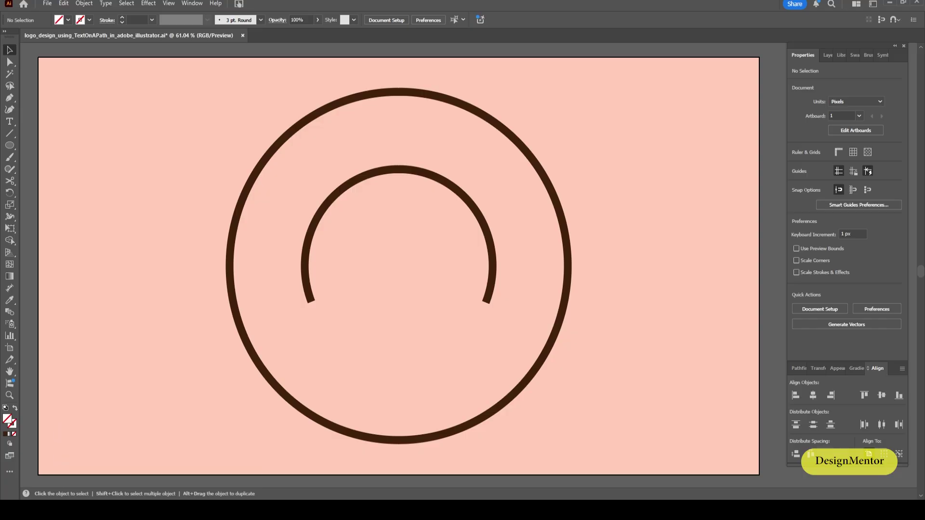
left_click(9, 145)
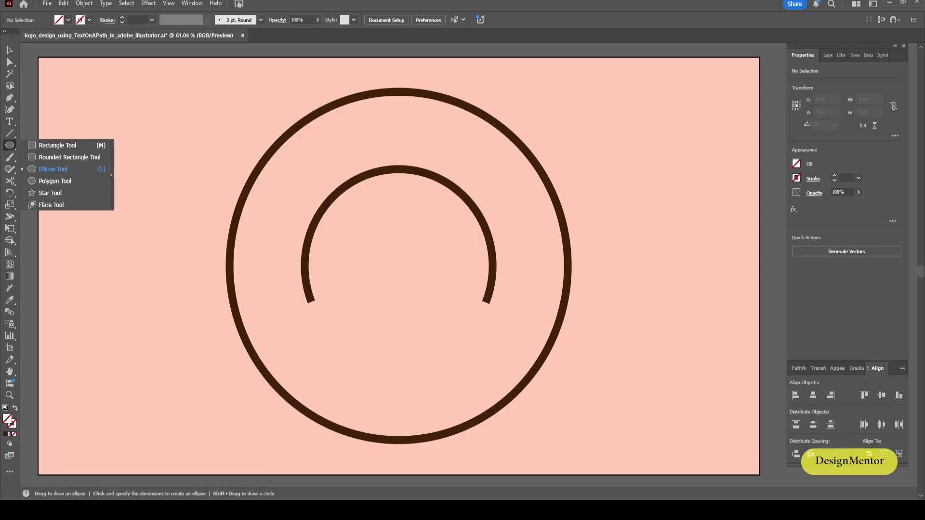
left_click(53, 169)
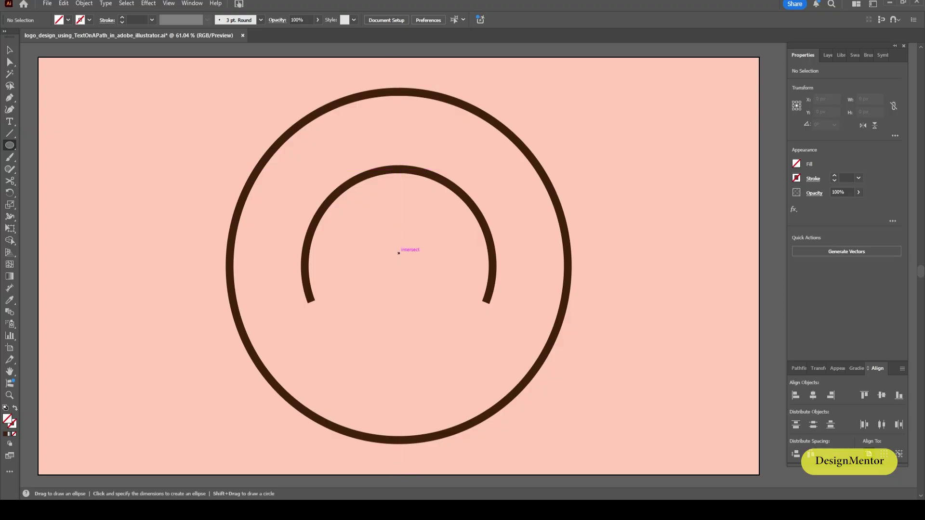
left_click(398, 252)
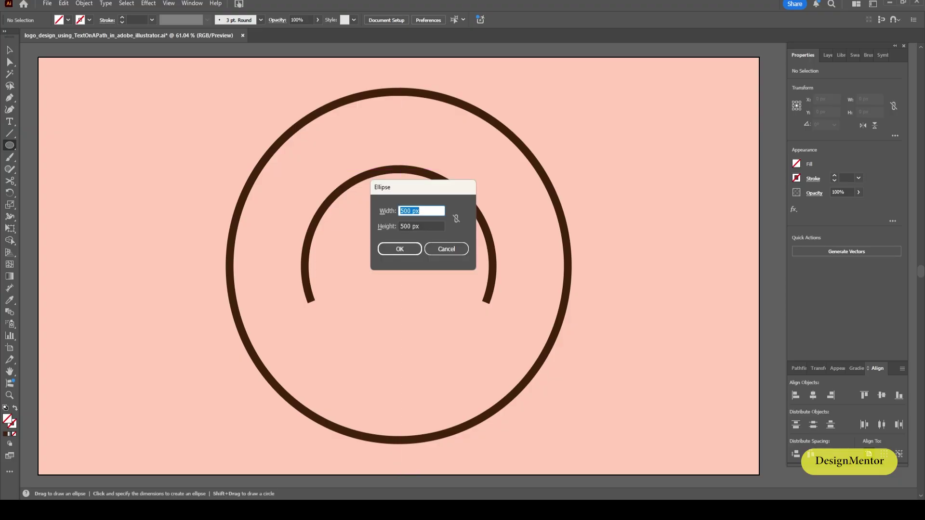
left_click(446, 249)
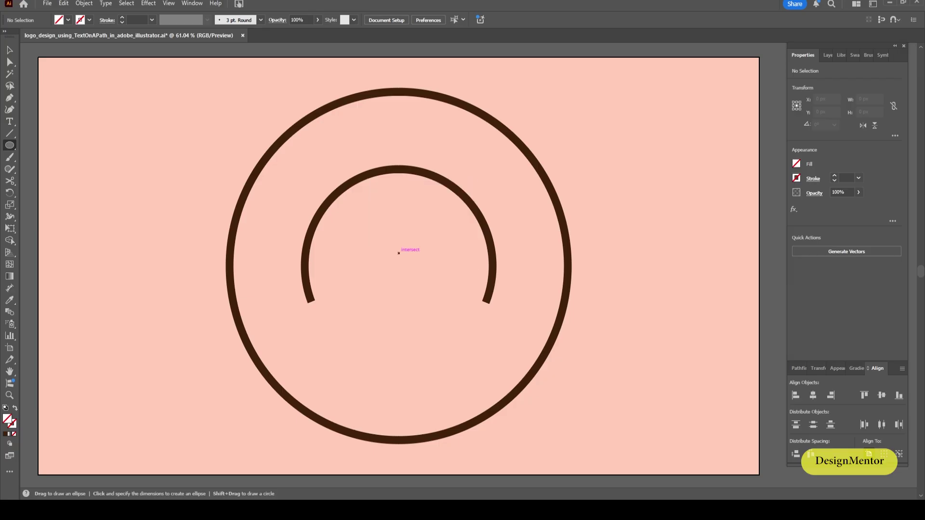
left_click(8, 50)
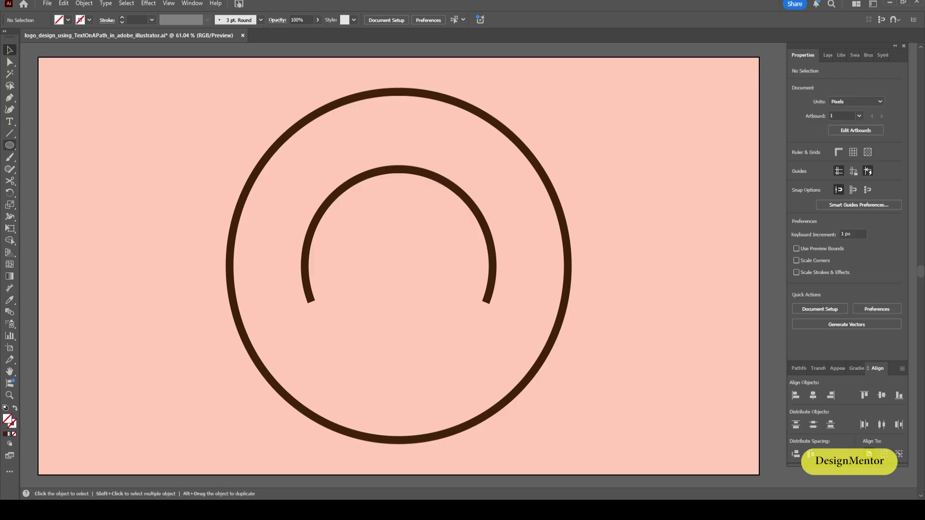
Set the stroke for new ellipses to the dark brown swatch R=66 G=33 B=11.
left_click_drag(9, 145, 53, 169)
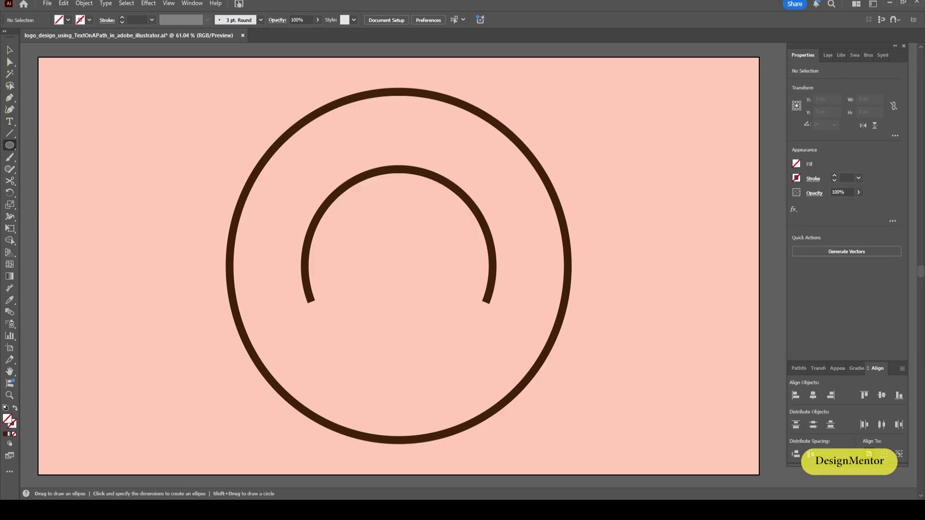
left_click(796, 178)
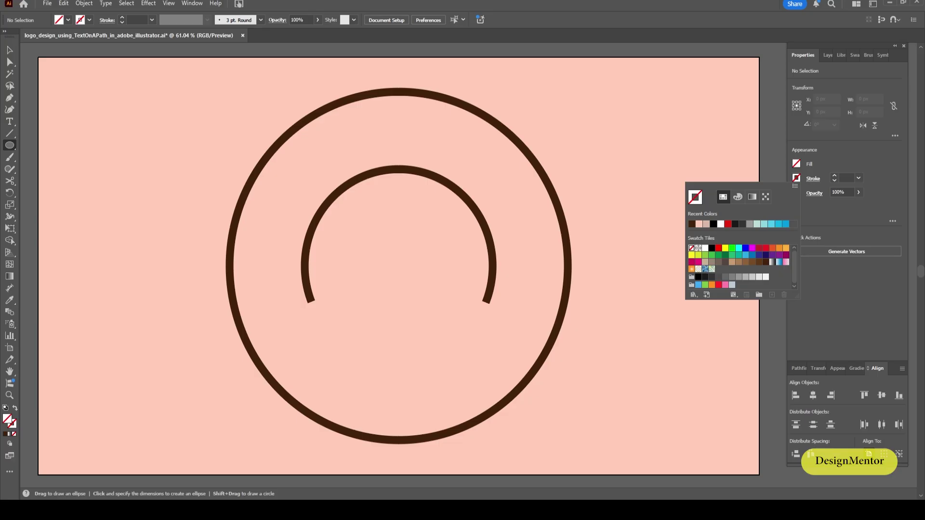
left_click(765, 262)
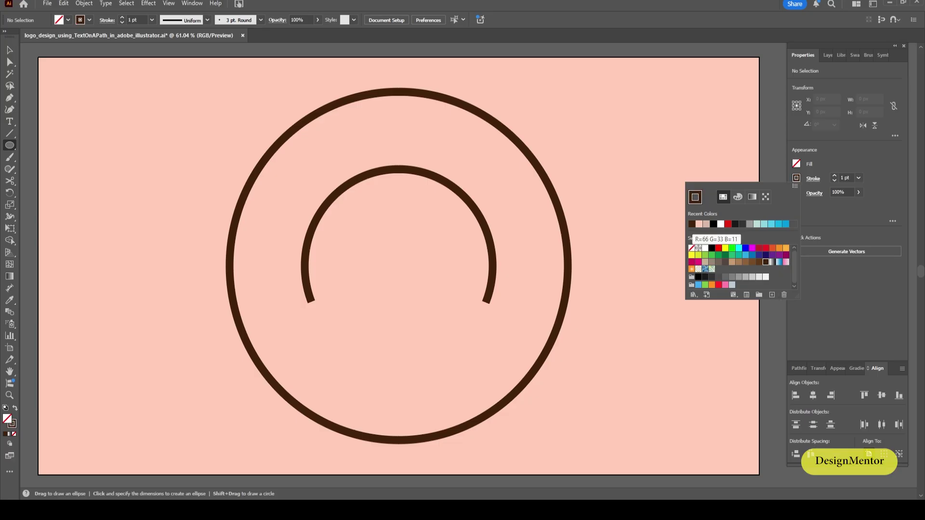
key("Escape")
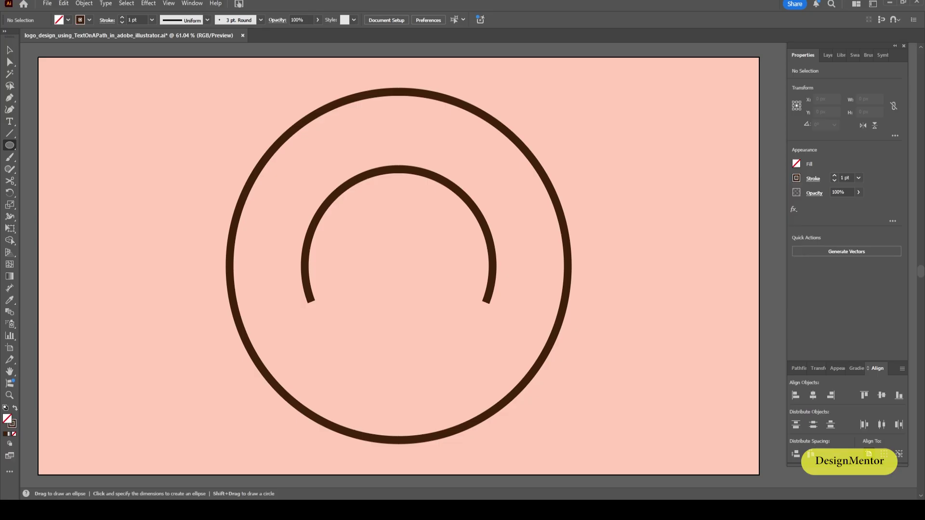
key("v")
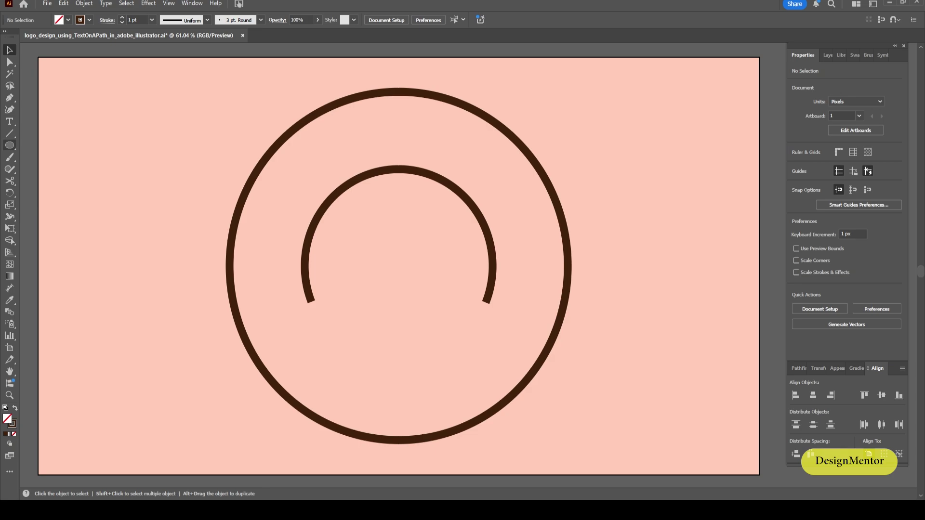
Draw a 500 x 500 px circle and centre it horizontally and vertically on the artboard.
left_click(10, 145)
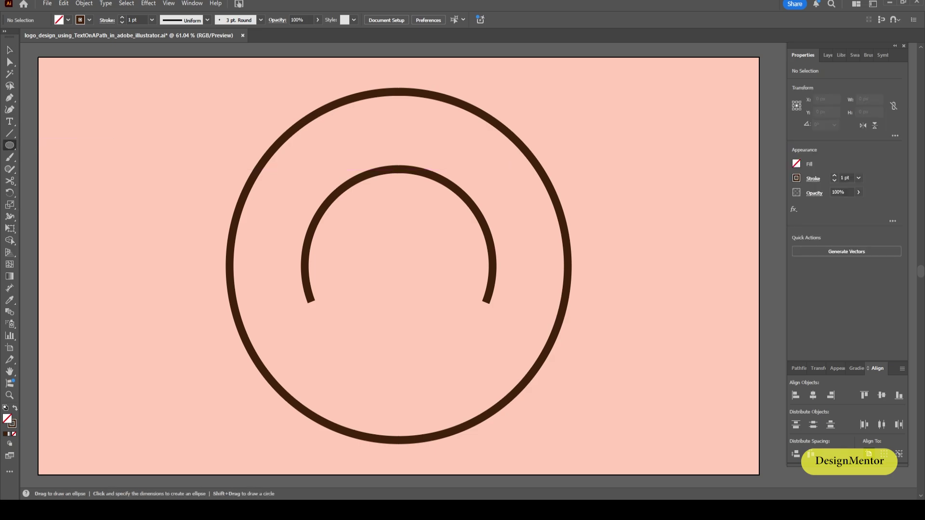
left_click(399, 439)
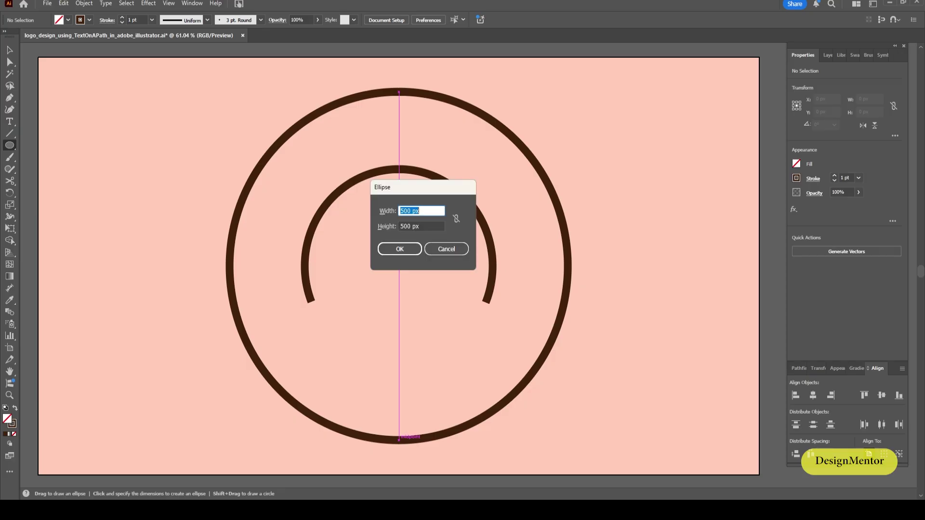
left_click(419, 225)
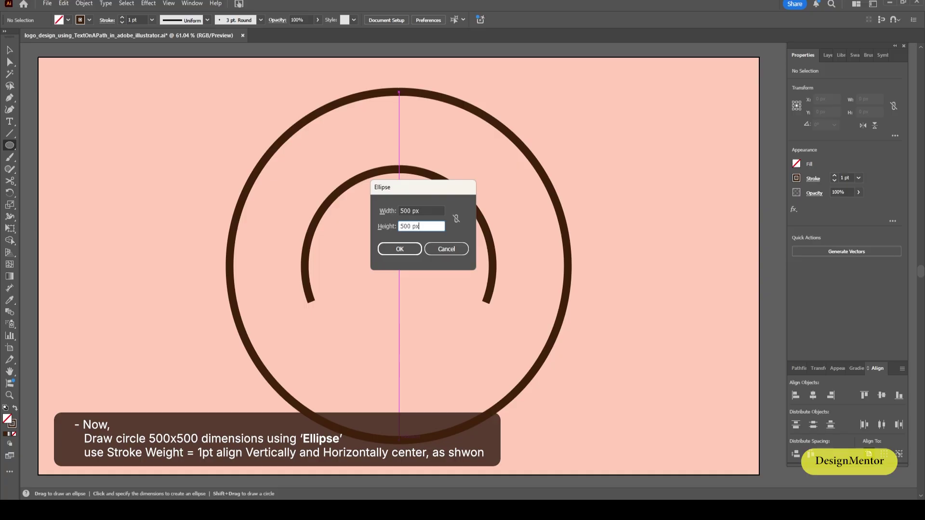
key("Return")
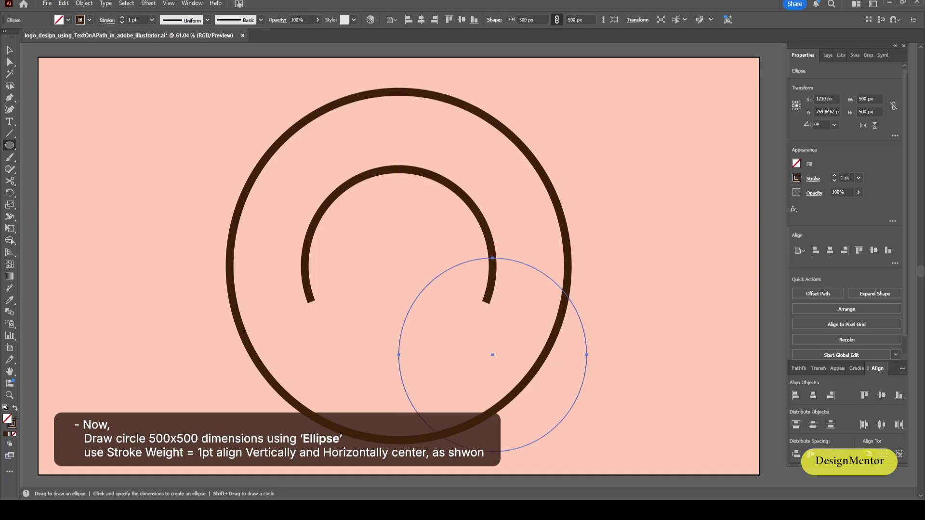
left_click(829, 250)
left_click(873, 250)
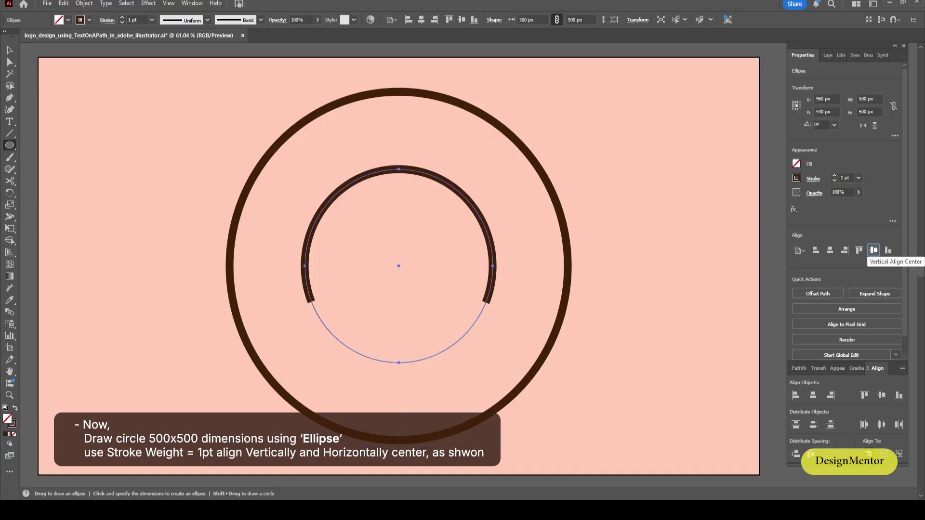
key("v")
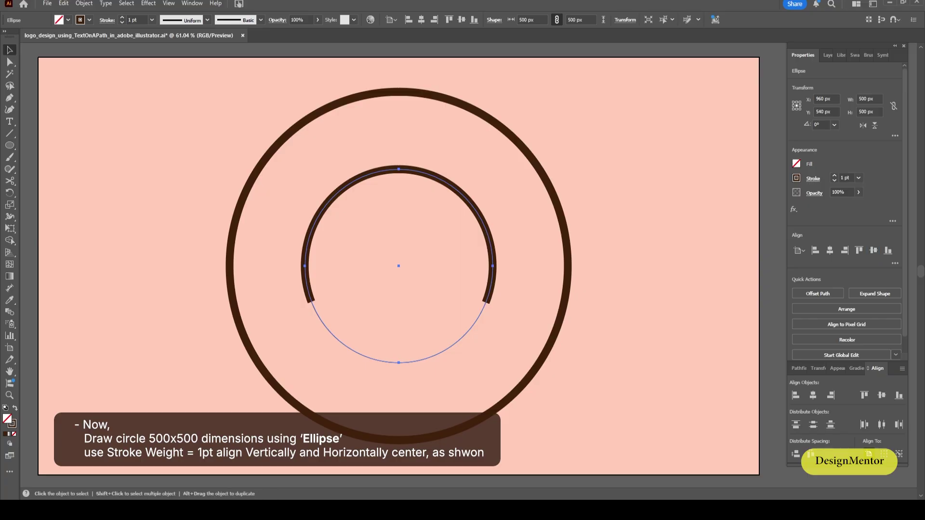
key("ctrl+shift+a")
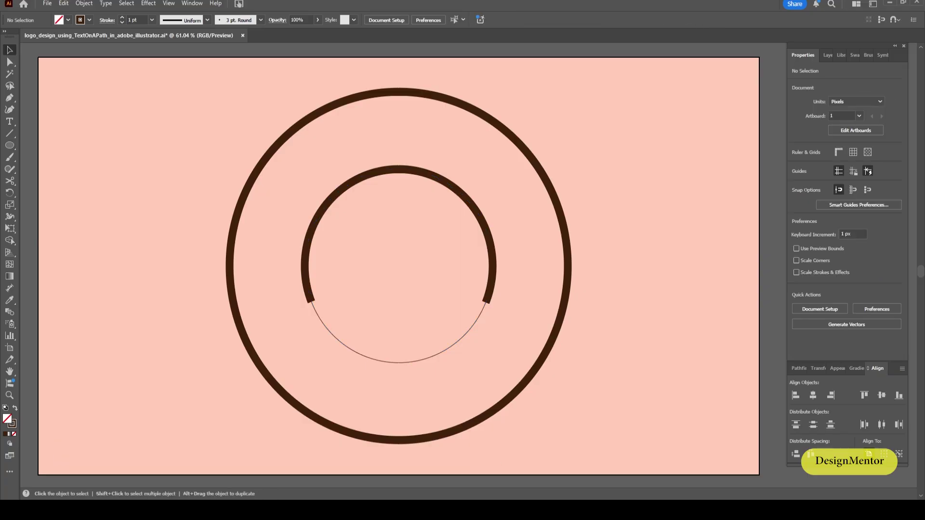
Cut the thin inner circle with Scissors at both ends of the thick arc and delete its upper portion.
key("c")
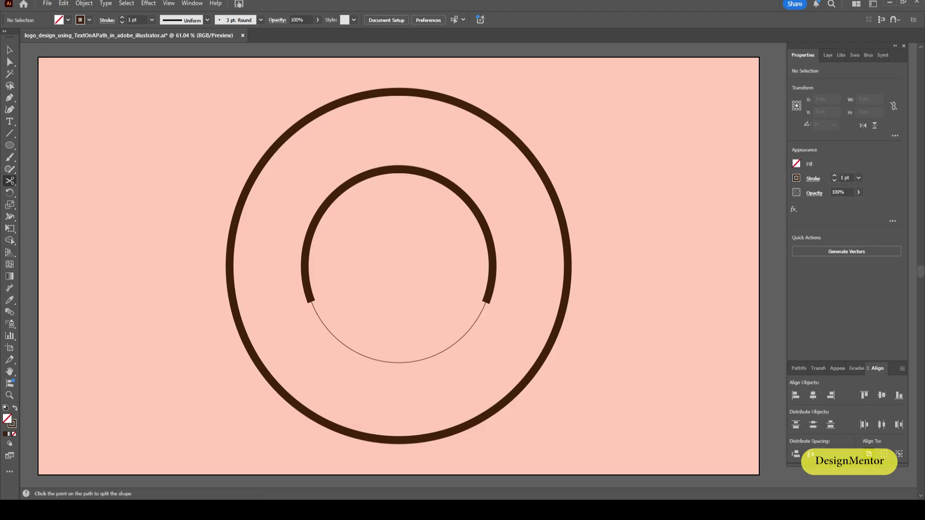
left_click(312, 303)
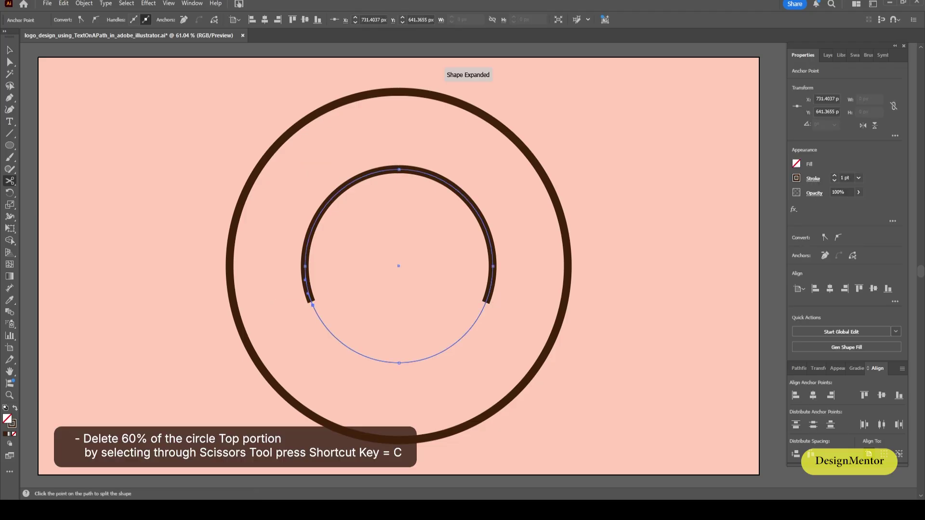
left_click(484, 304)
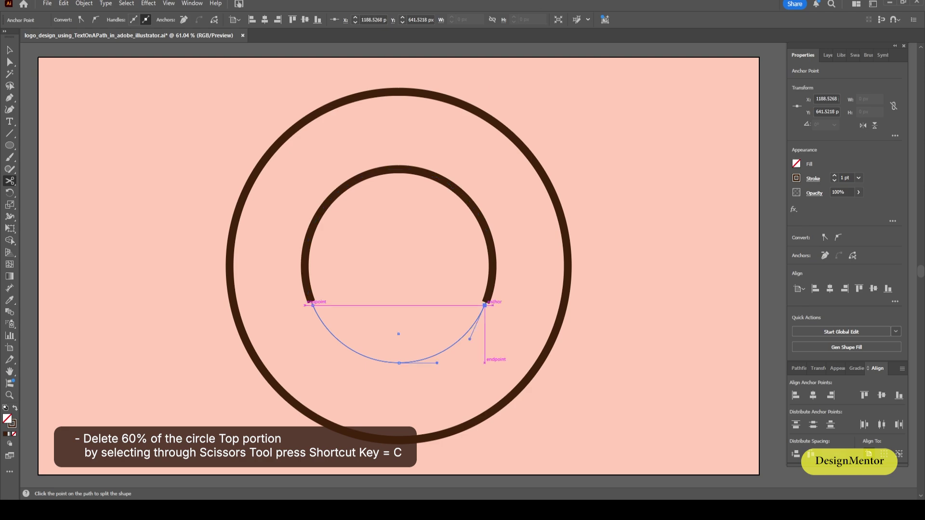
key("v")
left_click(492, 240)
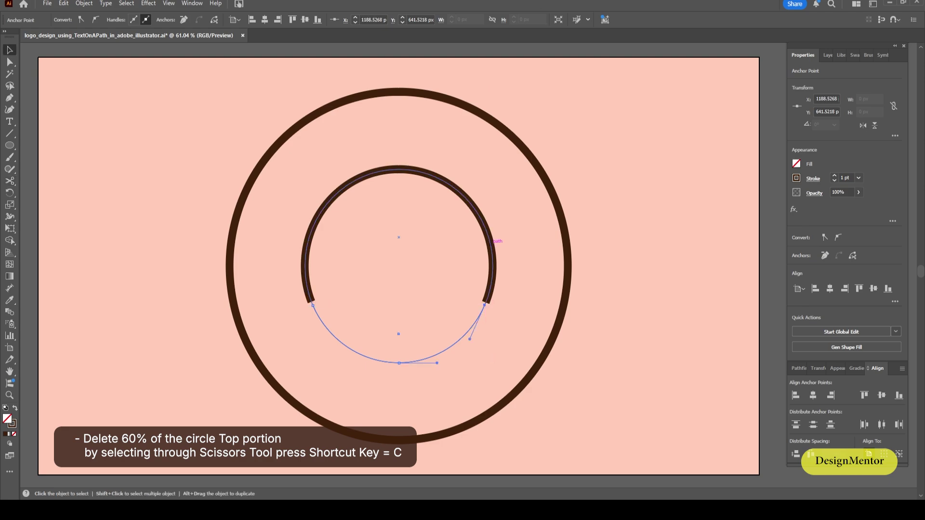
key("a")
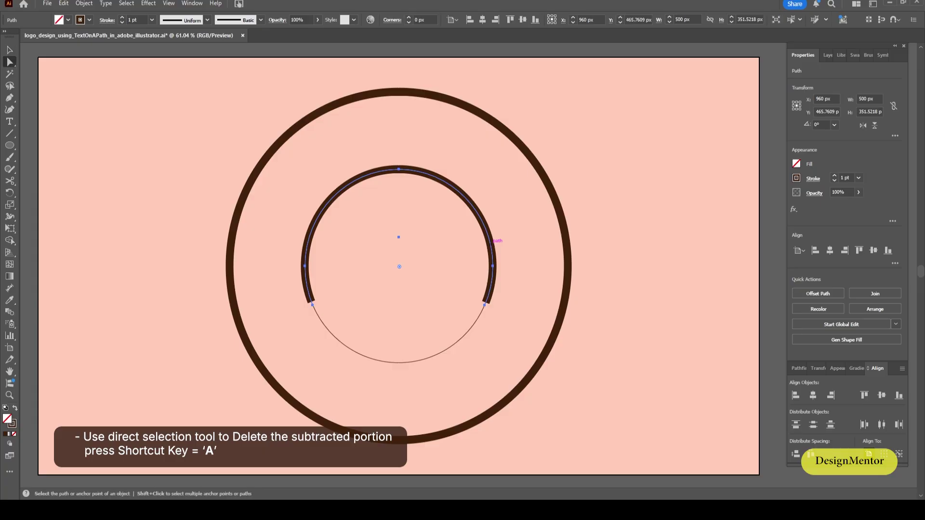
key("ctrl+shift+a")
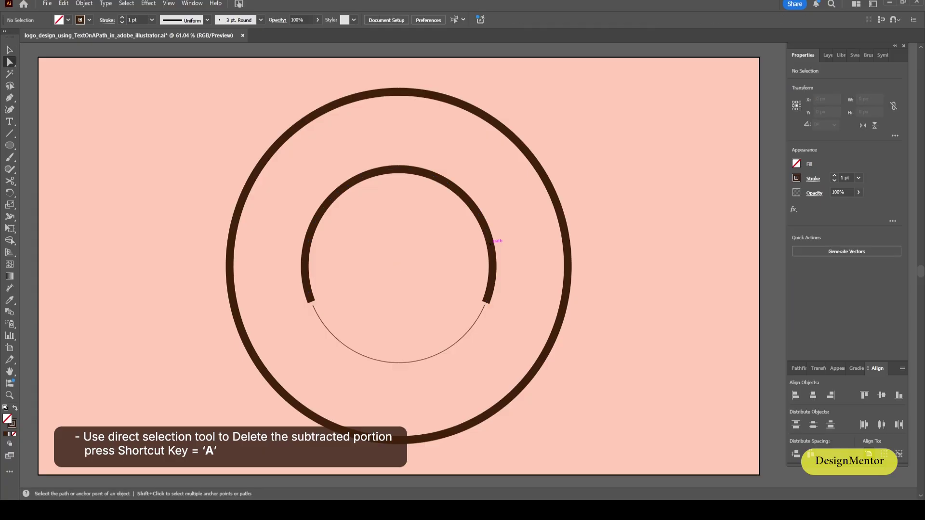
key("v")
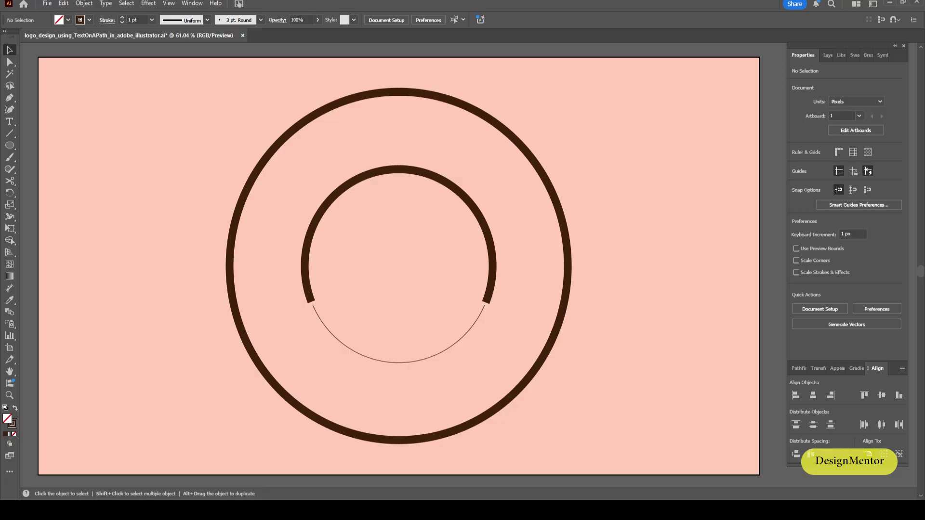
Set the font for new text to Script MT Bold at 150 pt.
key("t")
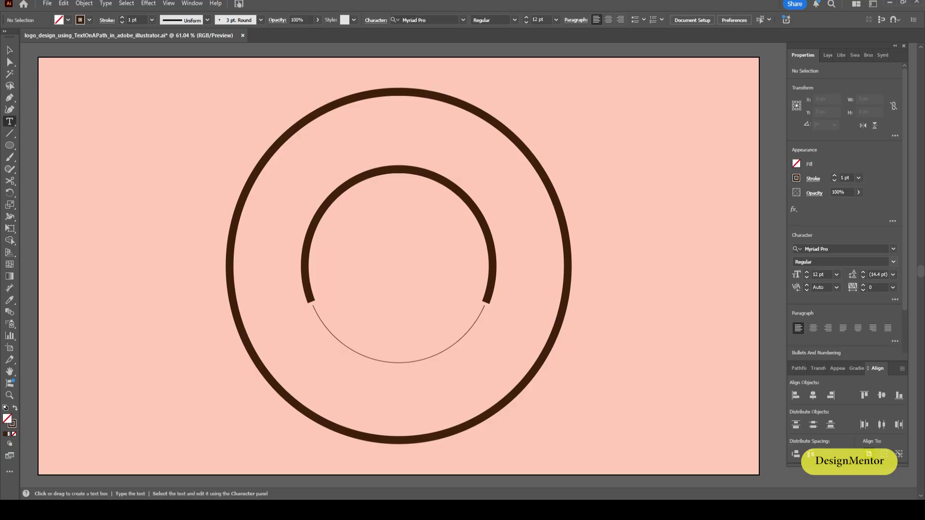
left_click(838, 248)
type("script")
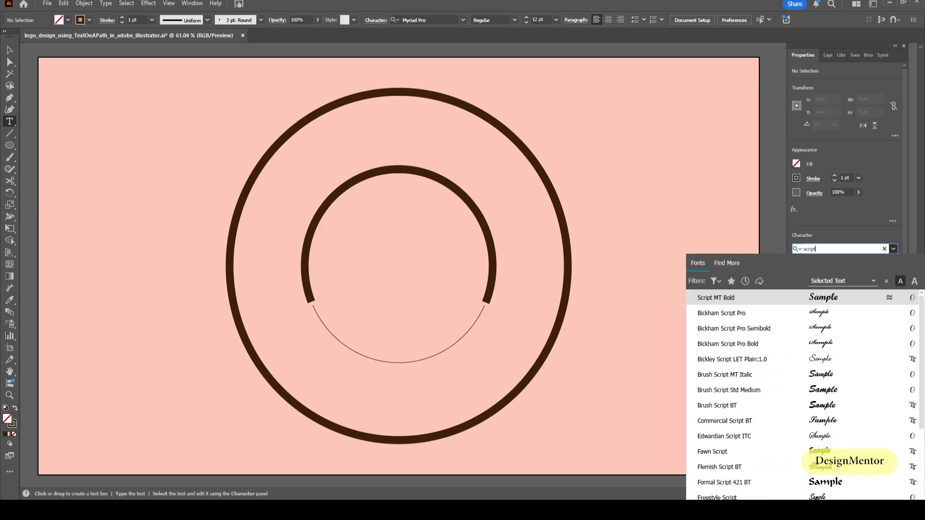
key("Return")
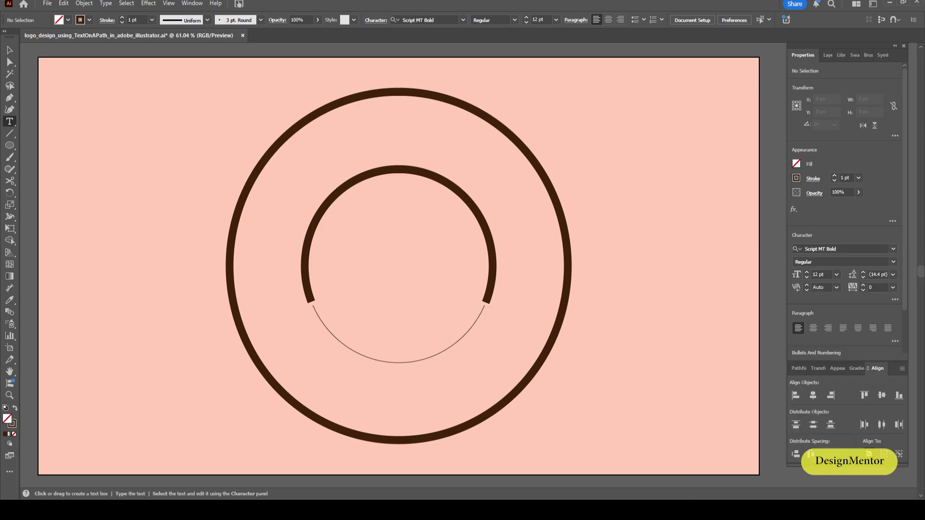
left_click(819, 274)
type("150")
key("Return")
Add the point text "choux" inside the thick inner arc.
left_click(335, 248)
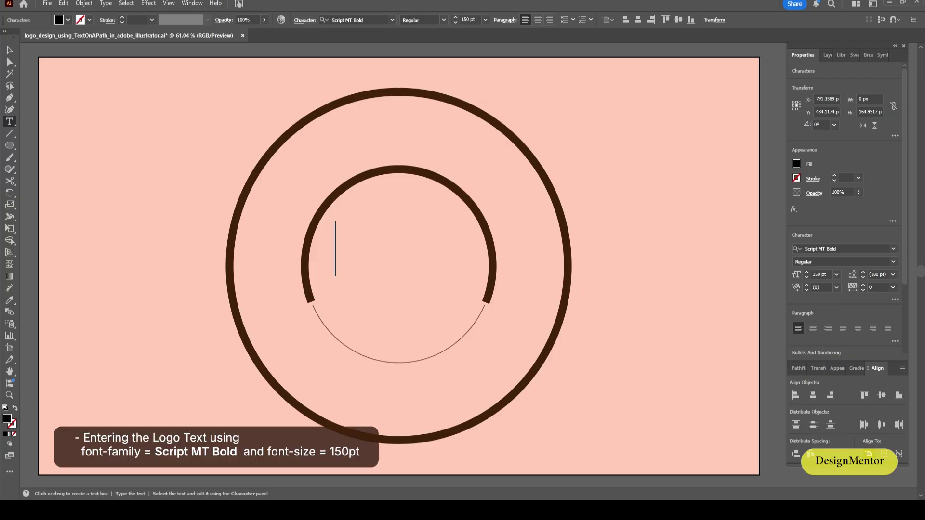
type("c")
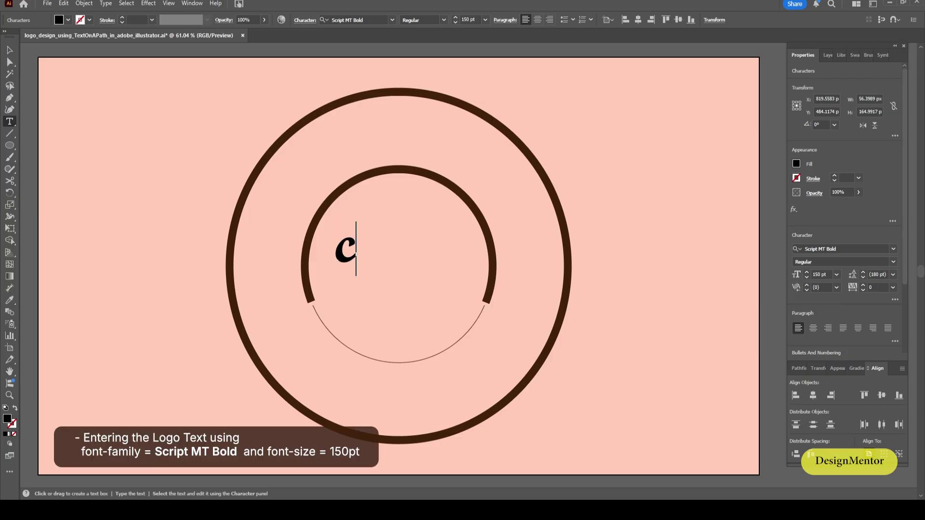
type("houx")
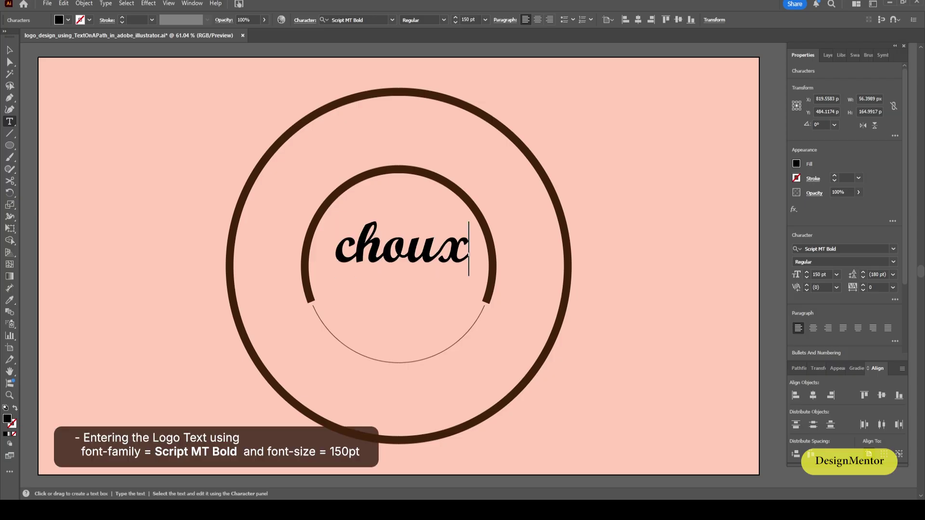
key("Escape")
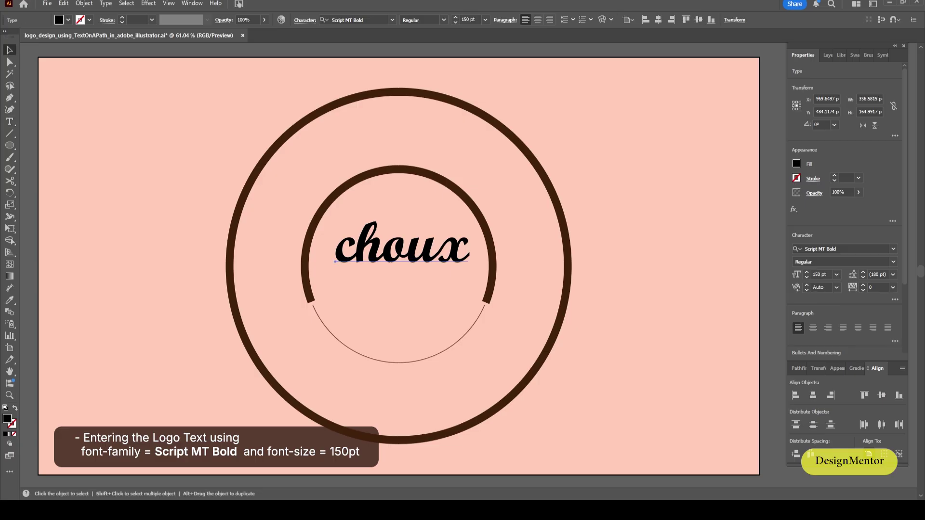
left_click(471, 254)
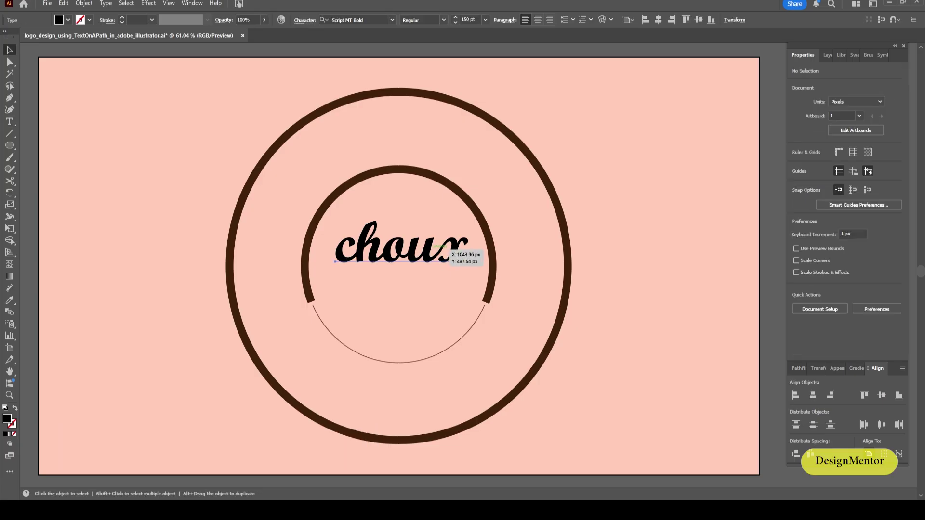
Convert the "choux" text to outlines and combine its letters into one compound path.
right_click(430, 251)
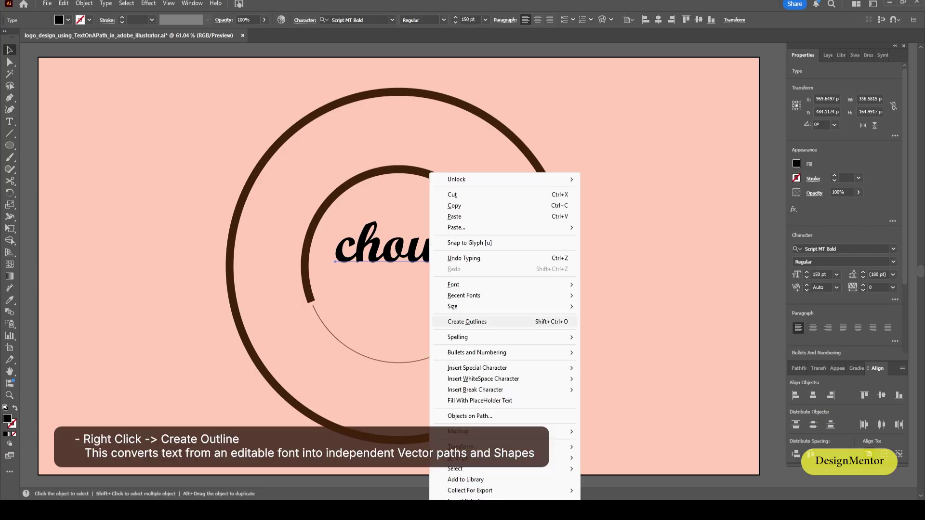
left_click(470, 322)
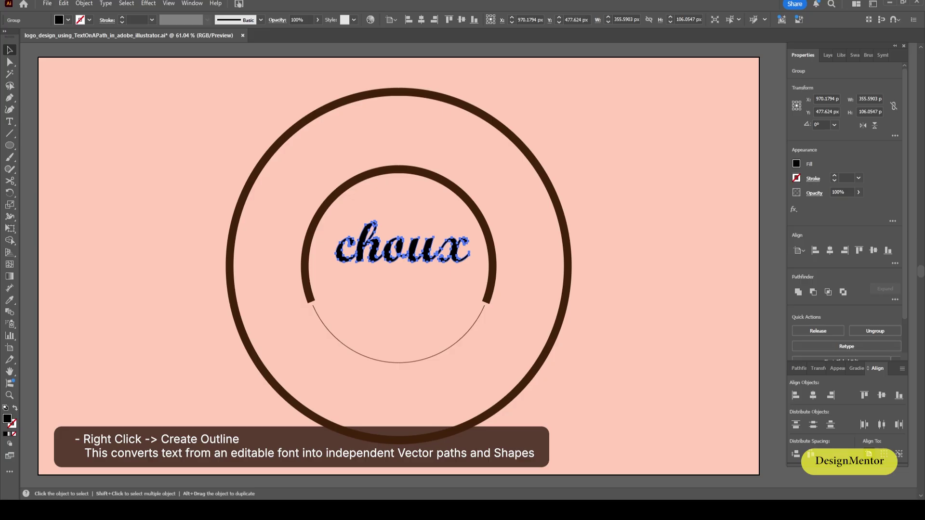
key("shift+ctrl+F9")
key("ctrl+8")
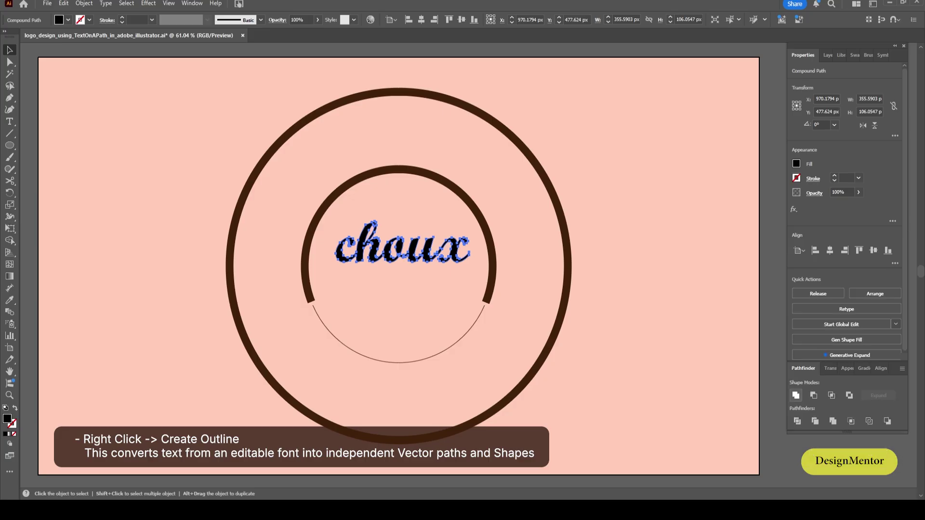
Centre the outlined "choux" lettering horizontally and vertically on the artboard.
left_click(436, 269)
left_click(829, 250)
left_click(873, 250)
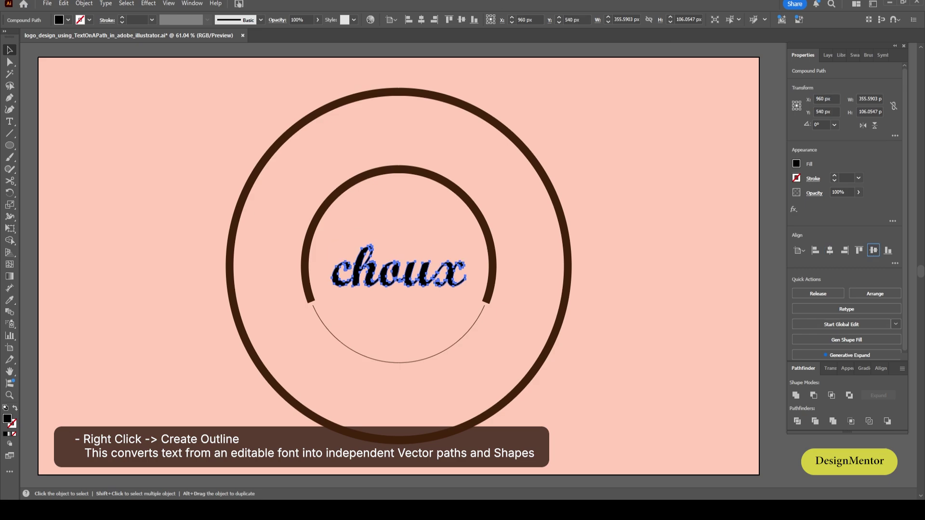
key("ctrl+shift+a")
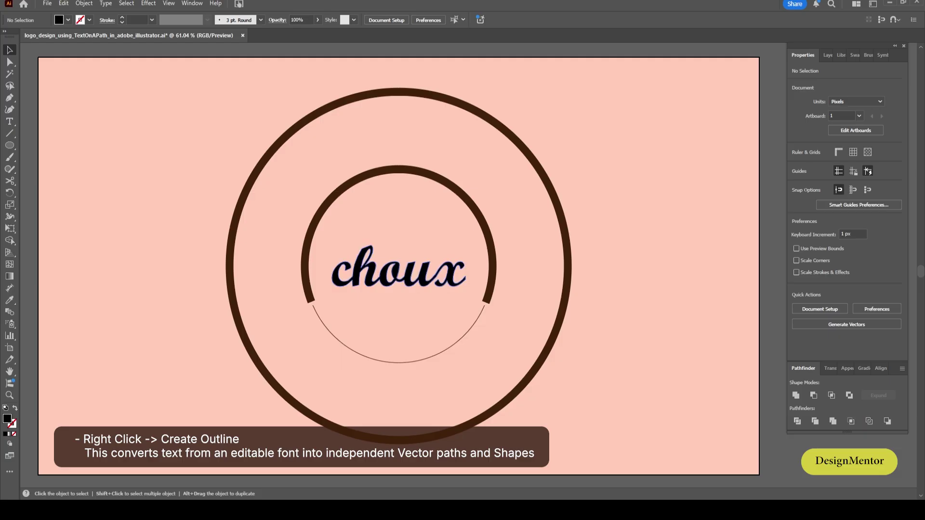
Fill the "choux" lettering with the dark brown swatch that matches the rings.
left_click(400, 275)
left_click(795, 164)
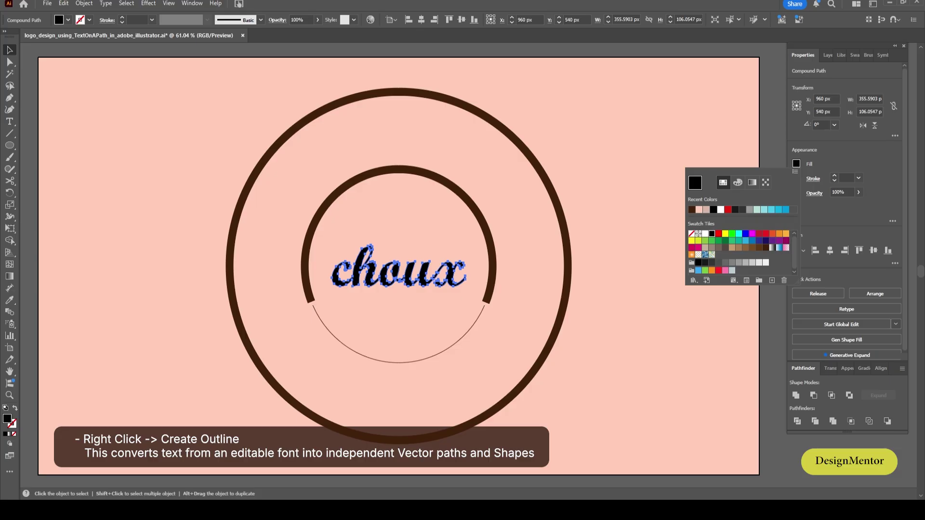
left_click(765, 248)
key("Escape")
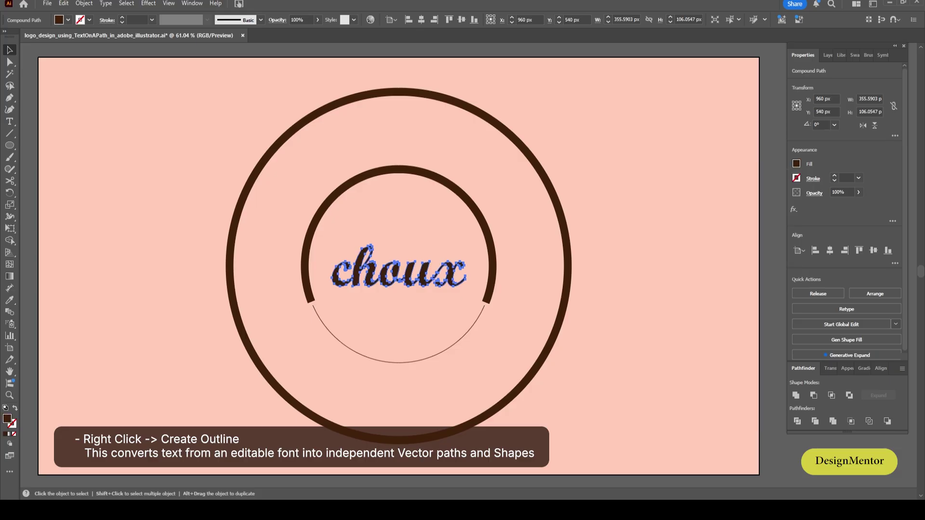
key("ctrl+shift+a")
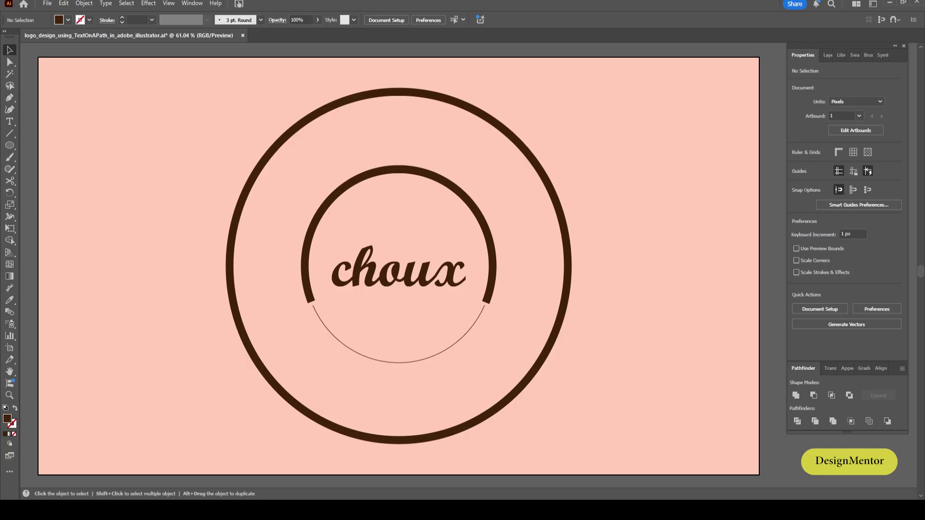
key("x")
left_click(465, 335)
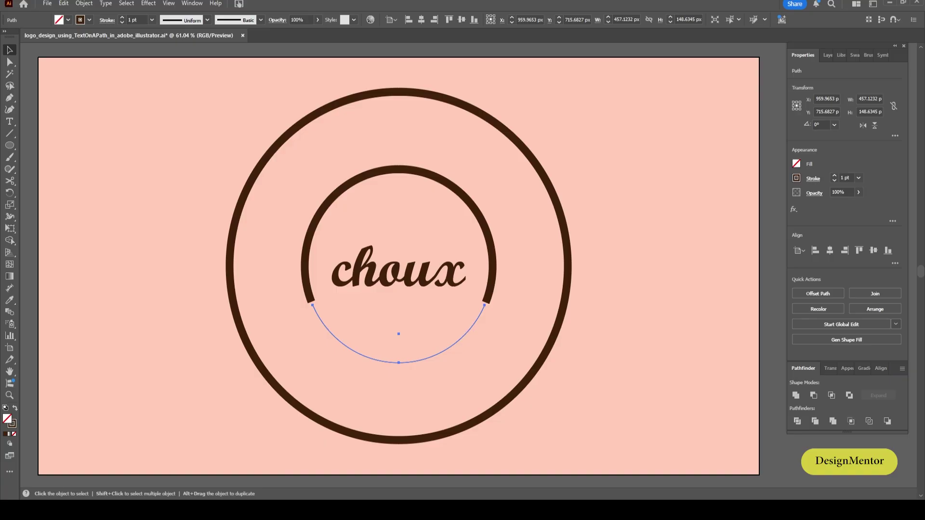
left_click_drag(10, 121, 48, 144)
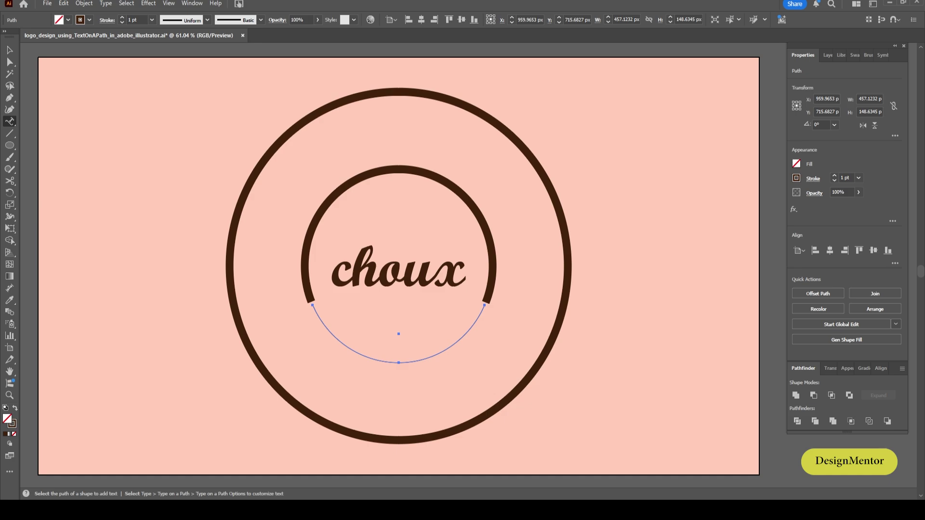
key("v")
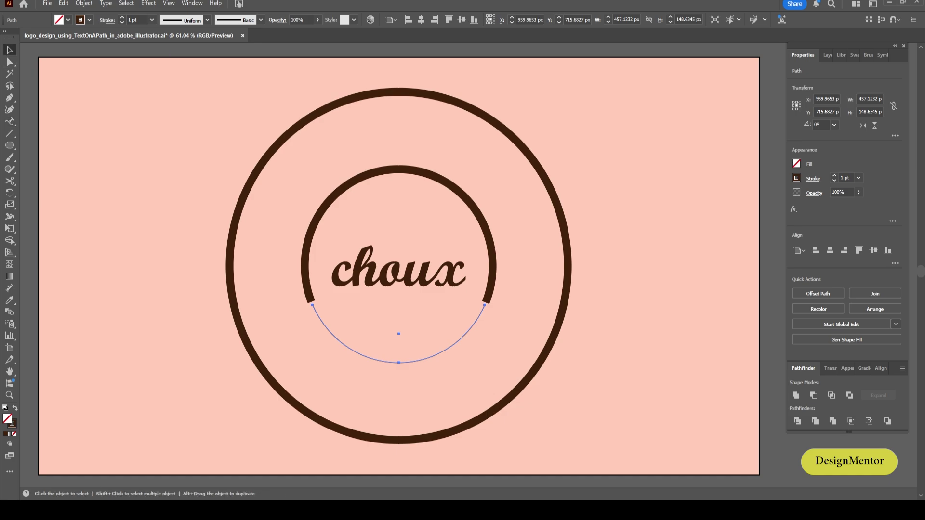
key("ctrl+shift+a")
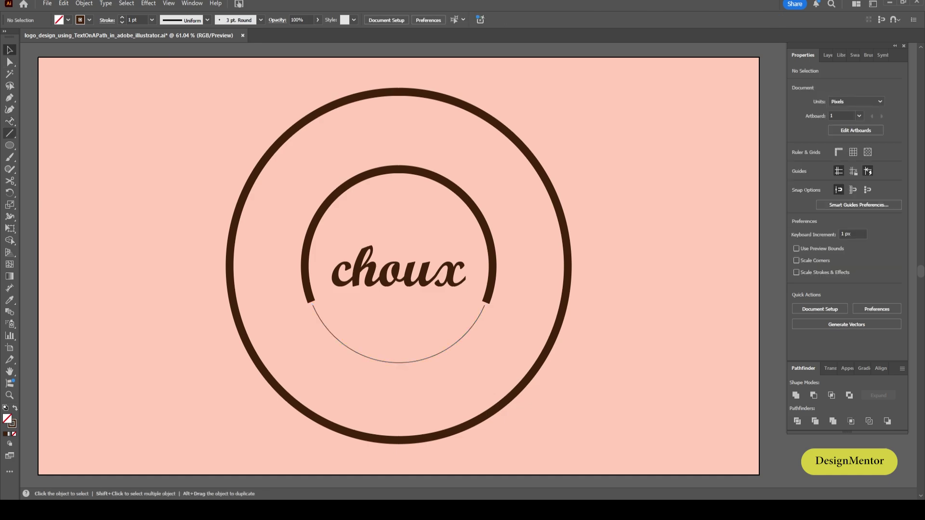
key("t")
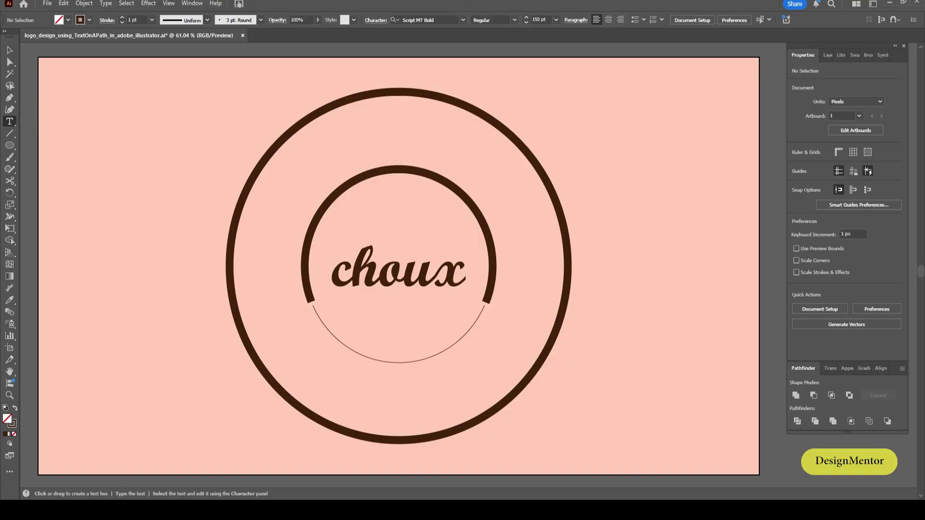
key("v")
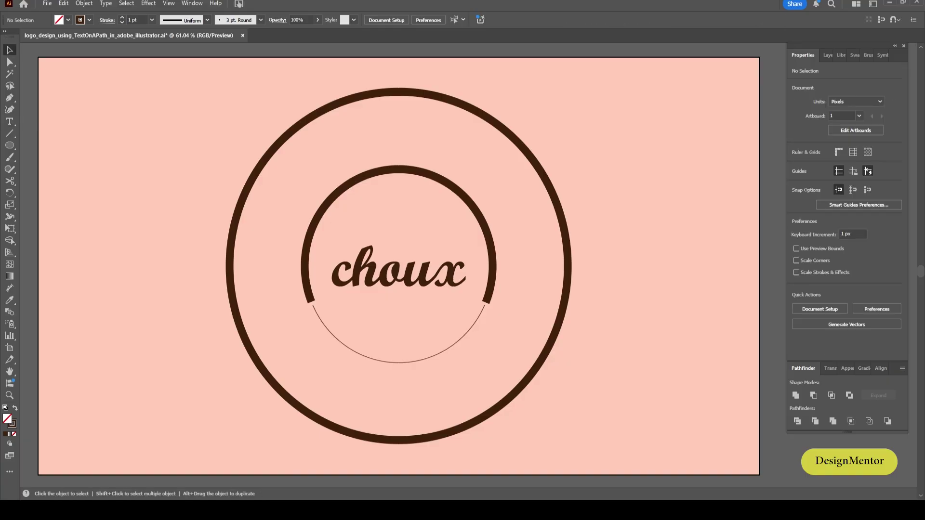
Set the font for new text to Inter Regular at 45 pt.
left_click_drag(9, 122, 9, 122)
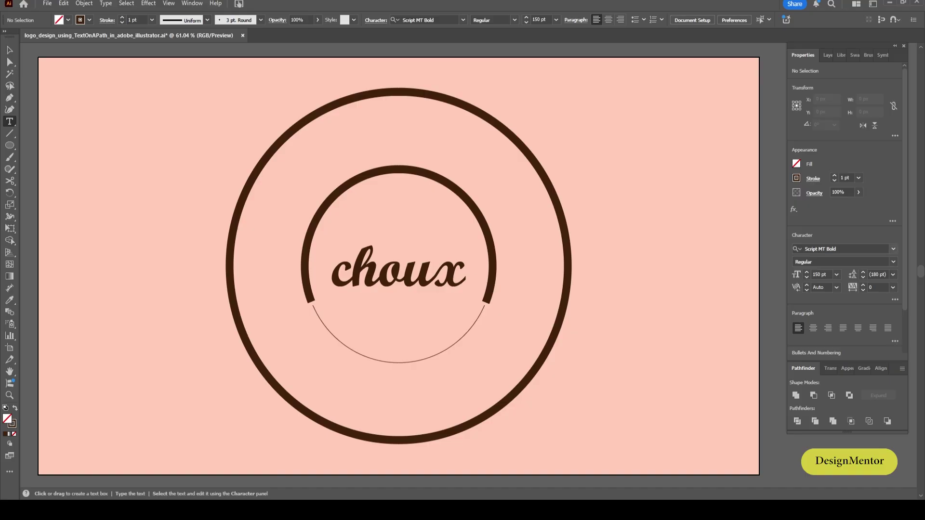
left_click(824, 248)
type("Inter")
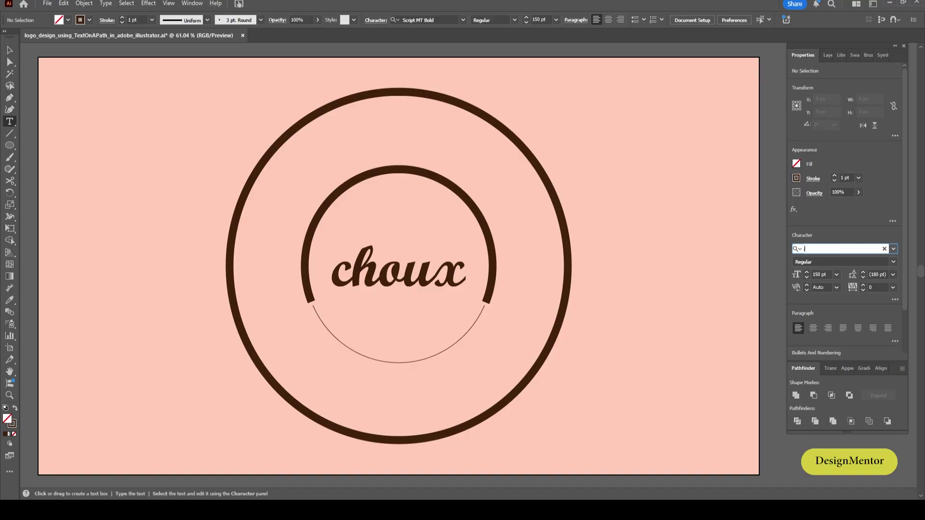
key("Return")
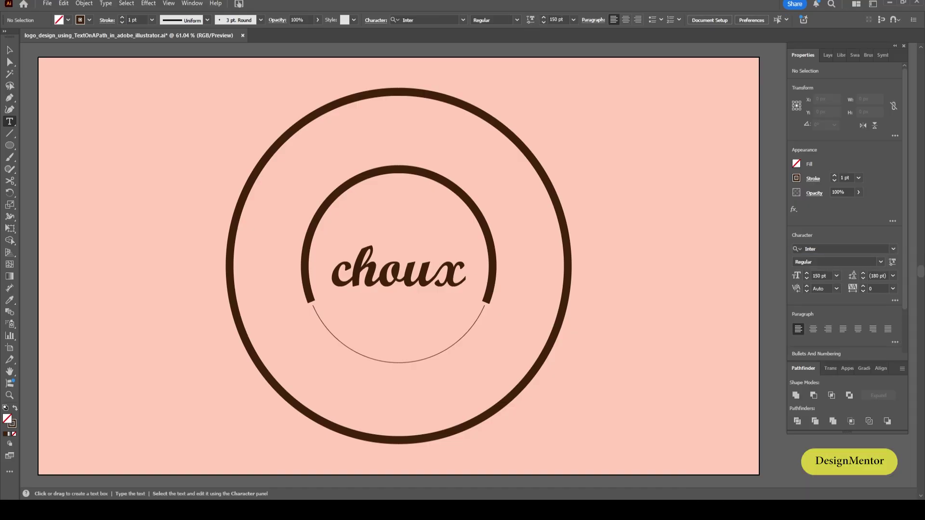
left_click(819, 275)
type("45")
key("Return")
Set the character tracking for new text to 400.
left_click(877, 288)
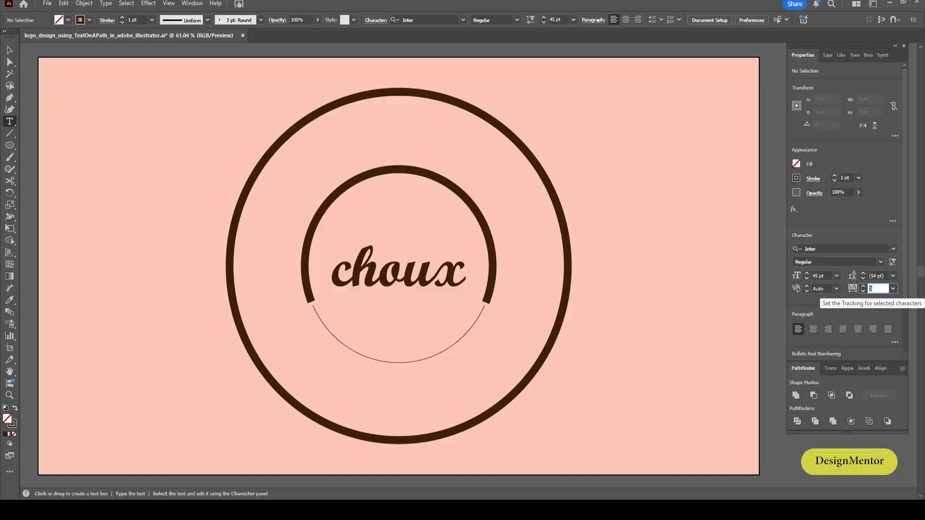
type("2")
key("BackSpace")
type("400")
key("Return")
Place the text "pastries" along the thin lower arc with the Type on a Path tool.
left_click(9, 51)
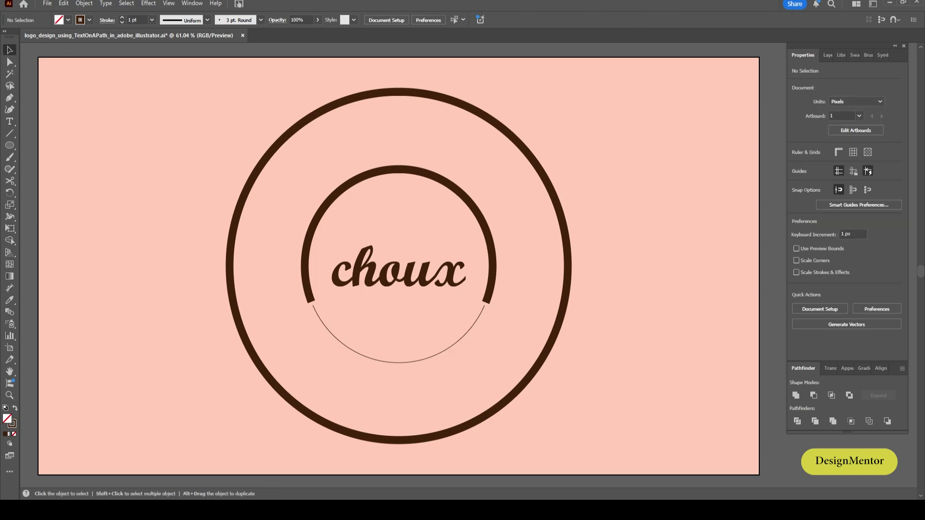
left_click(478, 321)
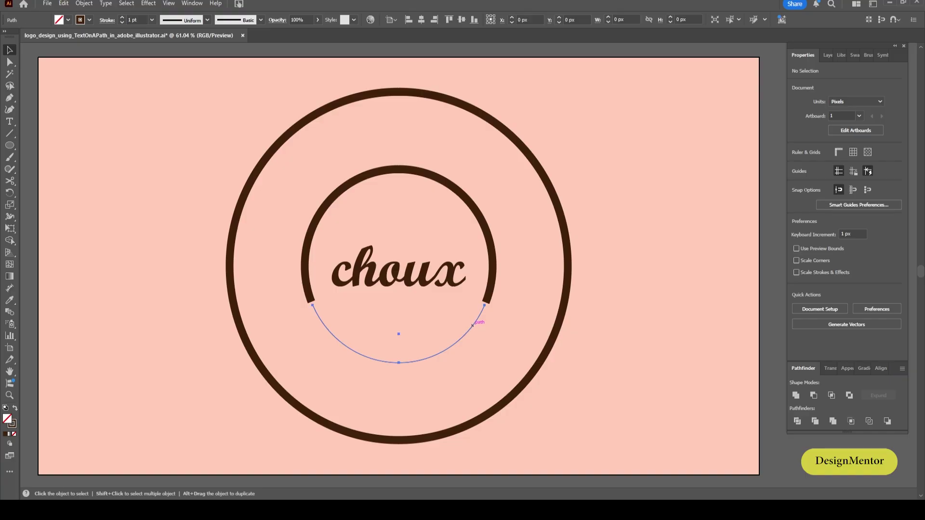
left_click(9, 121)
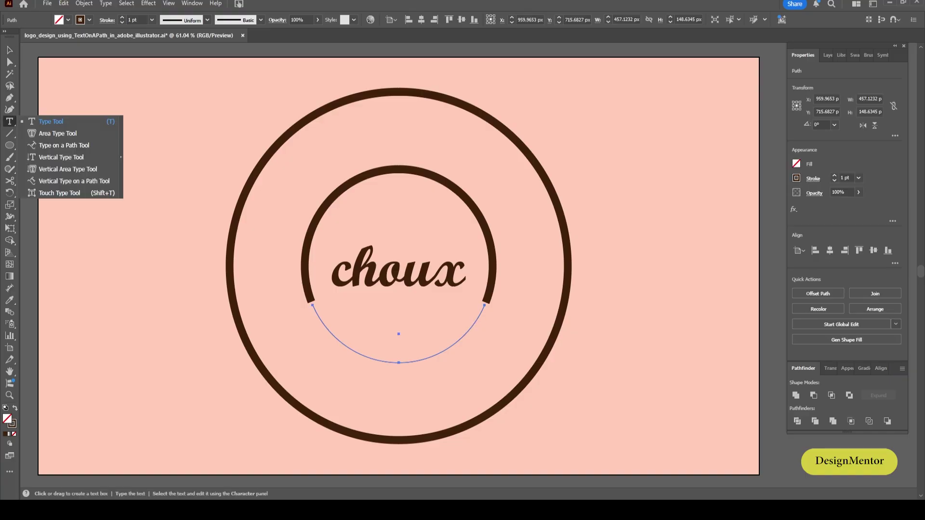
left_click(64, 145)
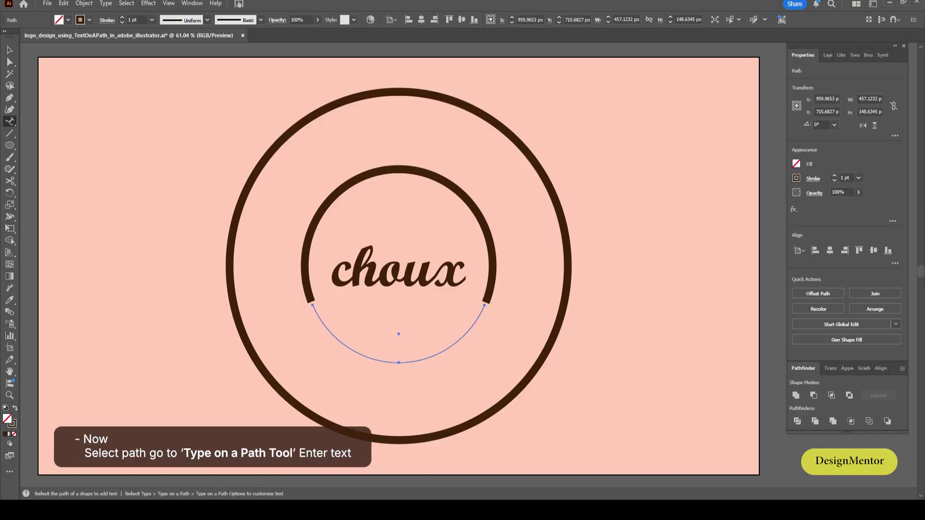
left_click(405, 361)
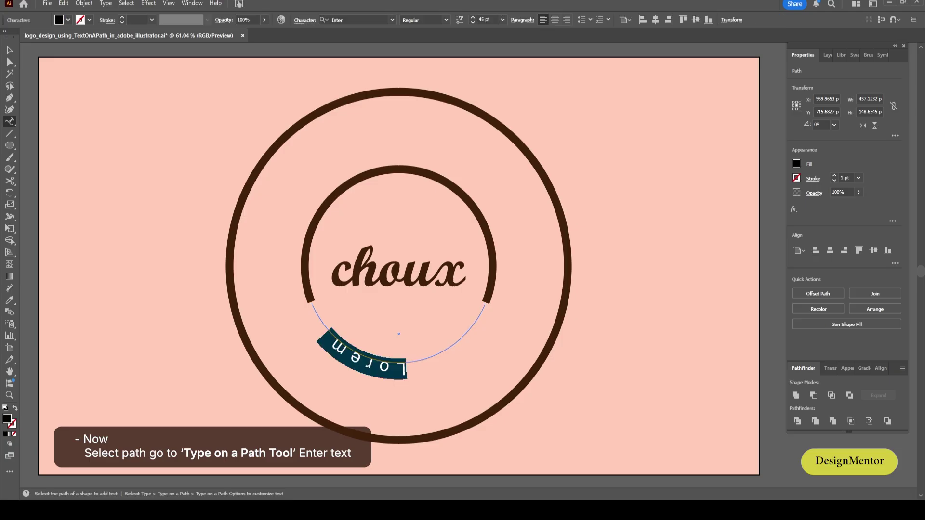
key("ctrl+a")
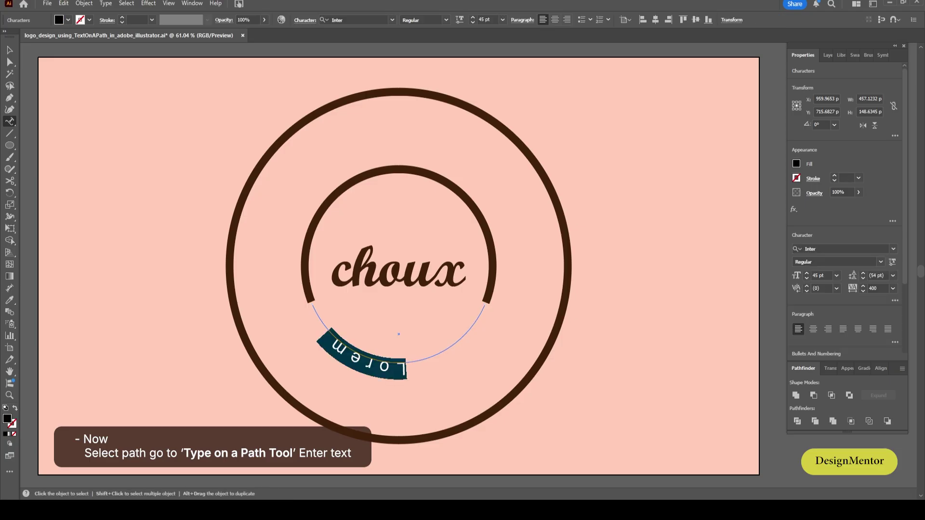
type("p")
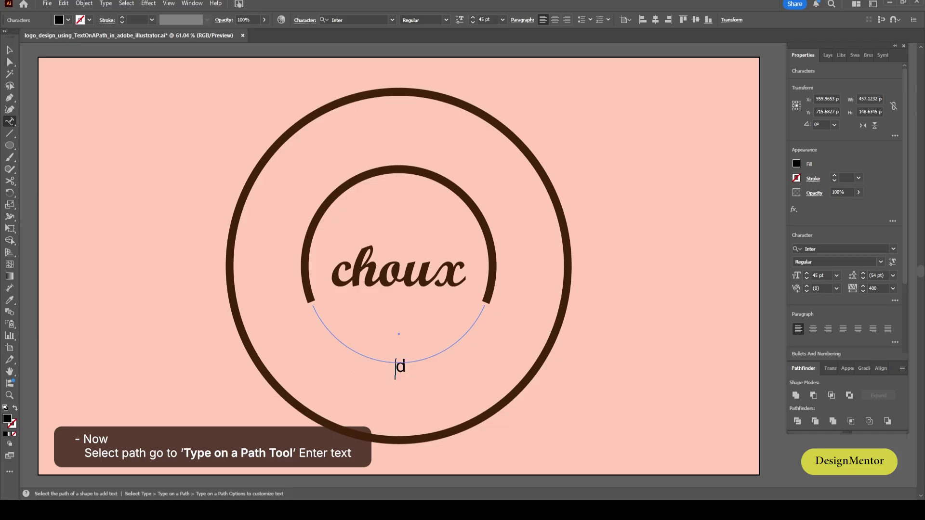
type("astries")
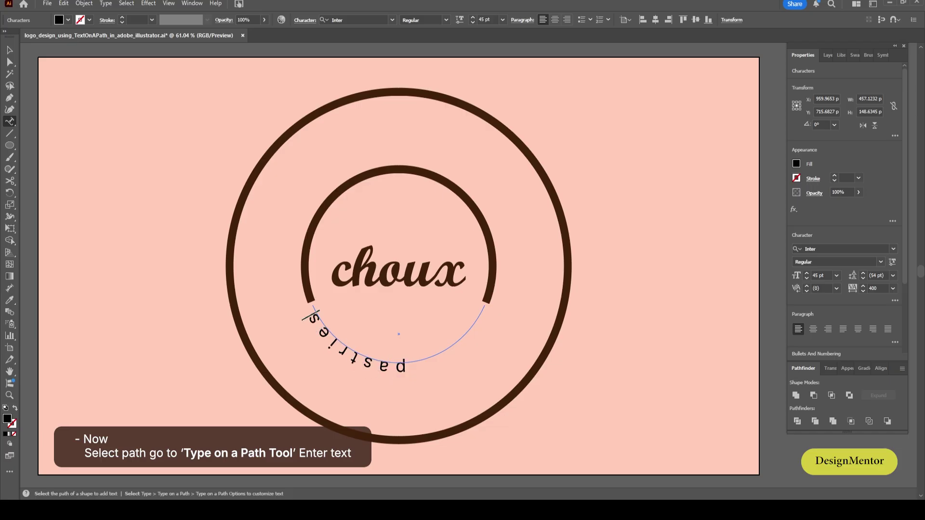
Flip the "pastries" text to the outside of the arc and align it to the path by Ascender.
key("ctrl+a")
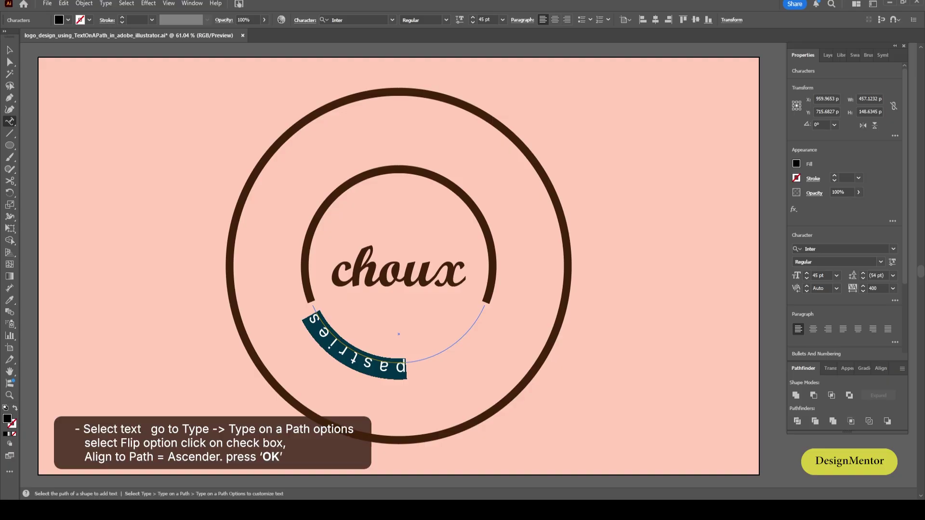
left_click(106, 3)
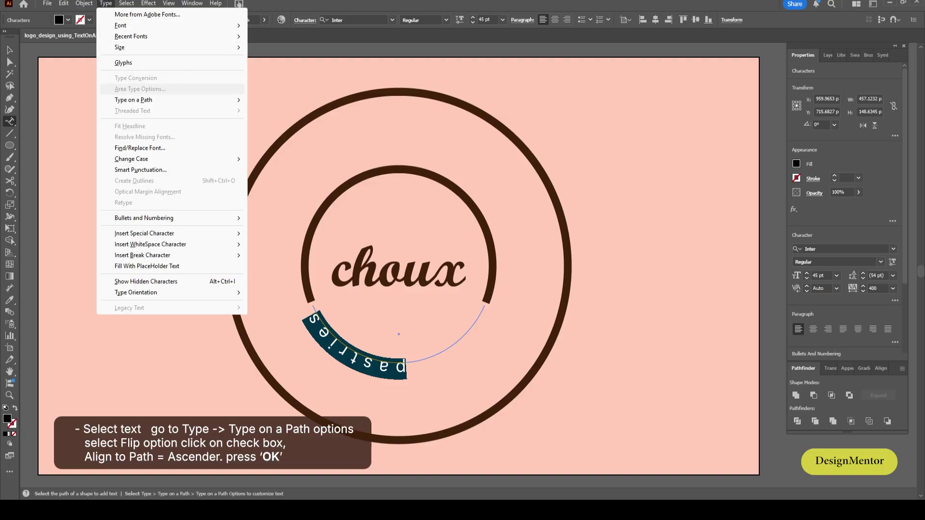
mouse_move(139, 99)
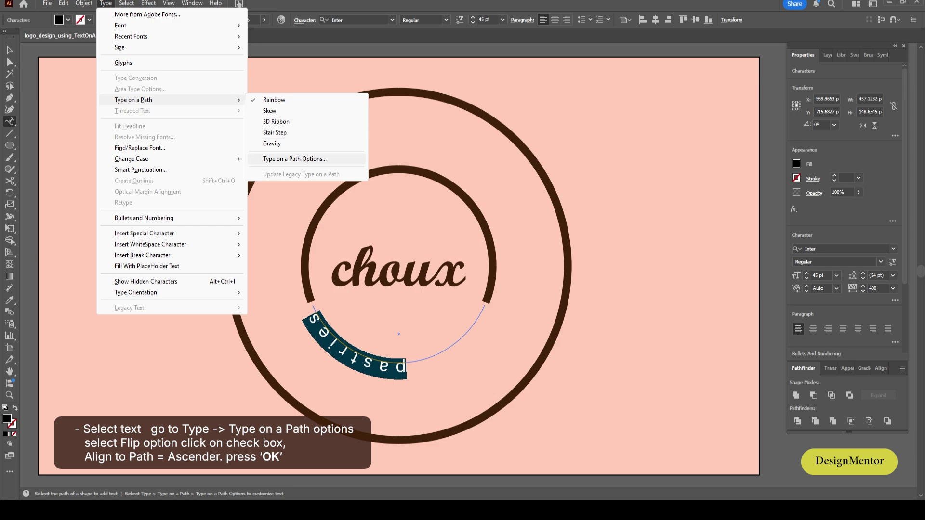
left_click(294, 158)
left_click(501, 222)
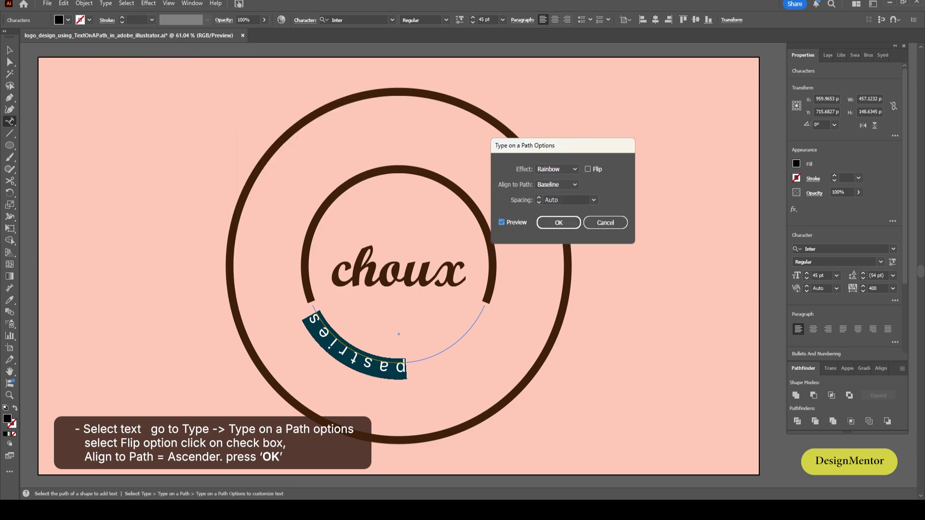
left_click(588, 169)
left_click(557, 184)
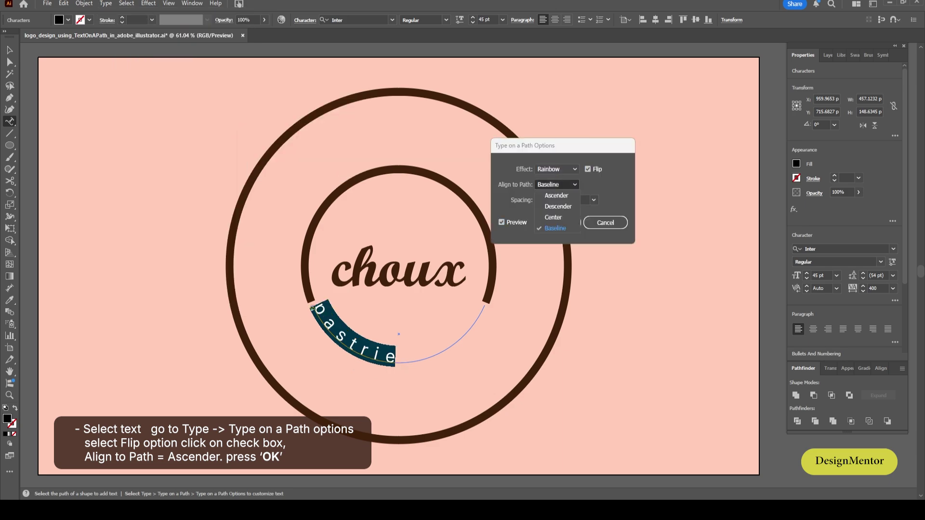
left_click(557, 195)
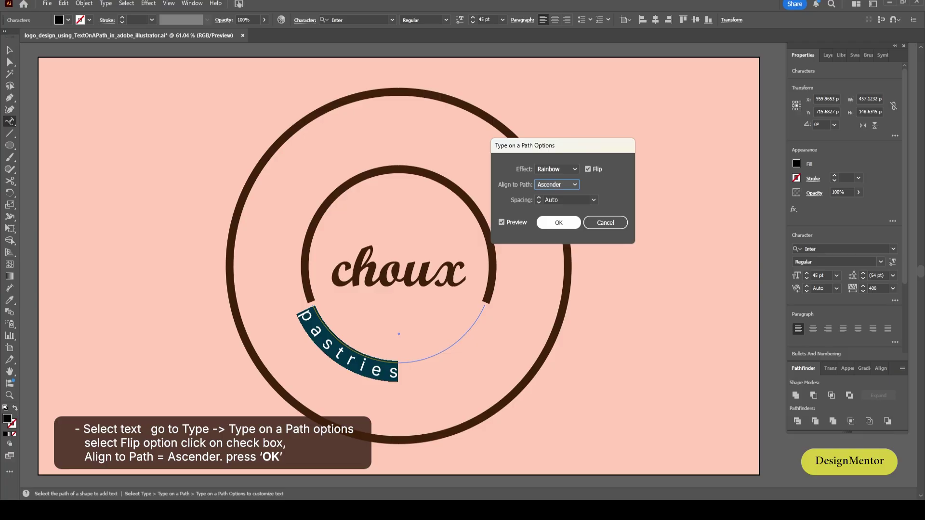
key("Return")
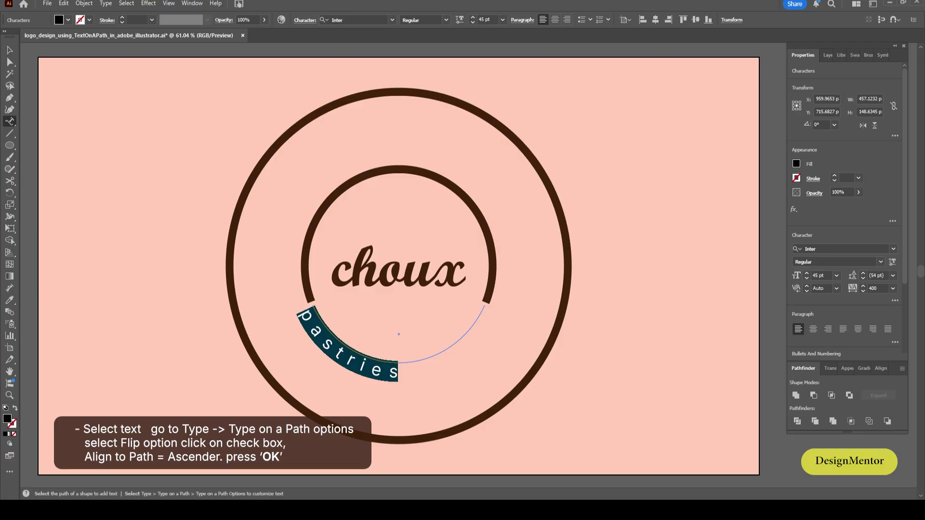
key("Escape")
key("ctrl+shift+a")
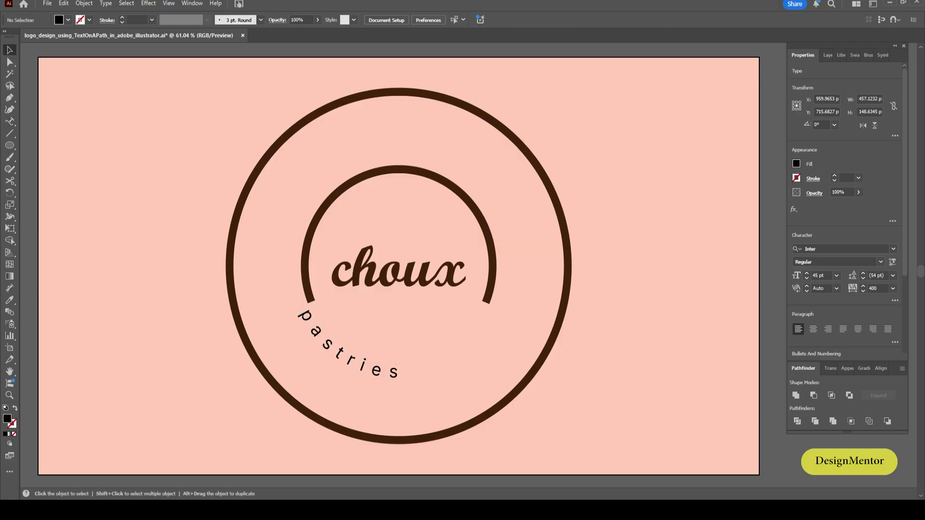
Centre the "pastries" text along the lower arc by extending its end bracket toward the arc's far end, and save the document.
key("t")
left_click(305, 310)
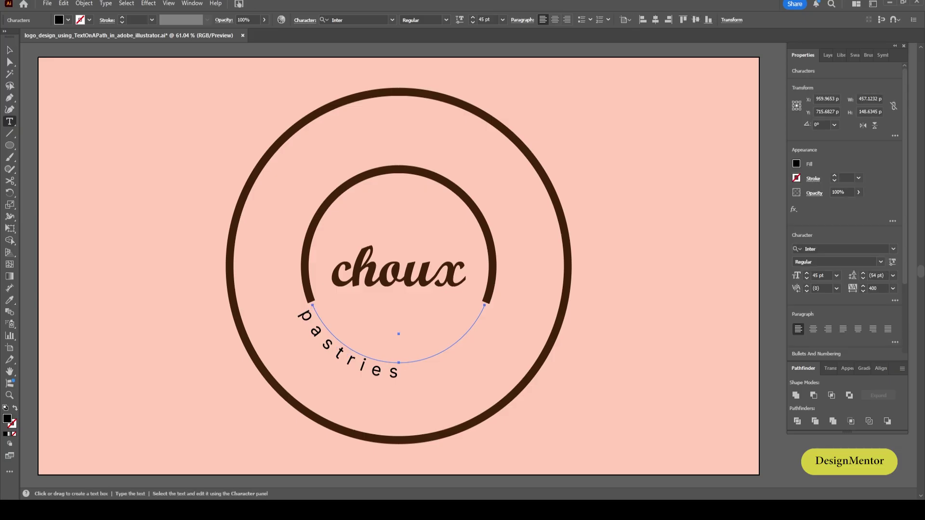
key("Escape")
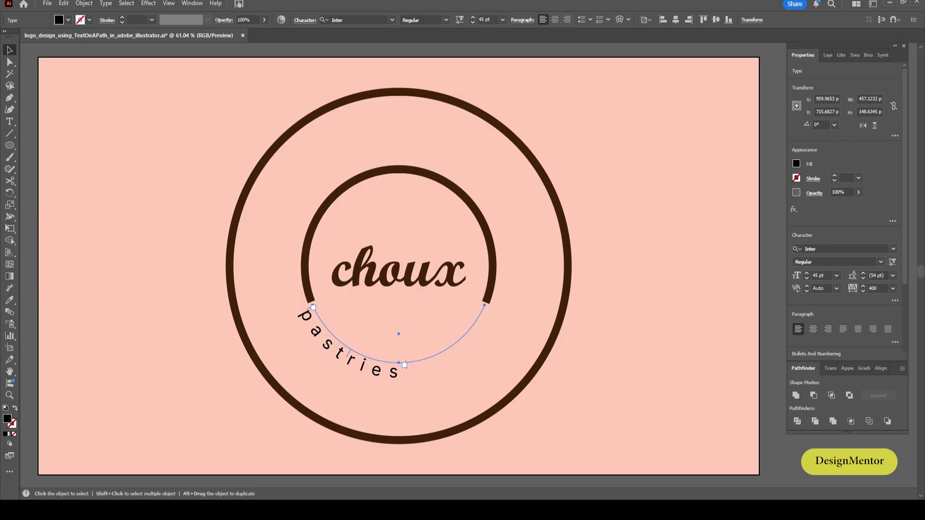
left_click_drag(405, 366, 493, 321)
left_click(520, 337)
double_click(331, 345)
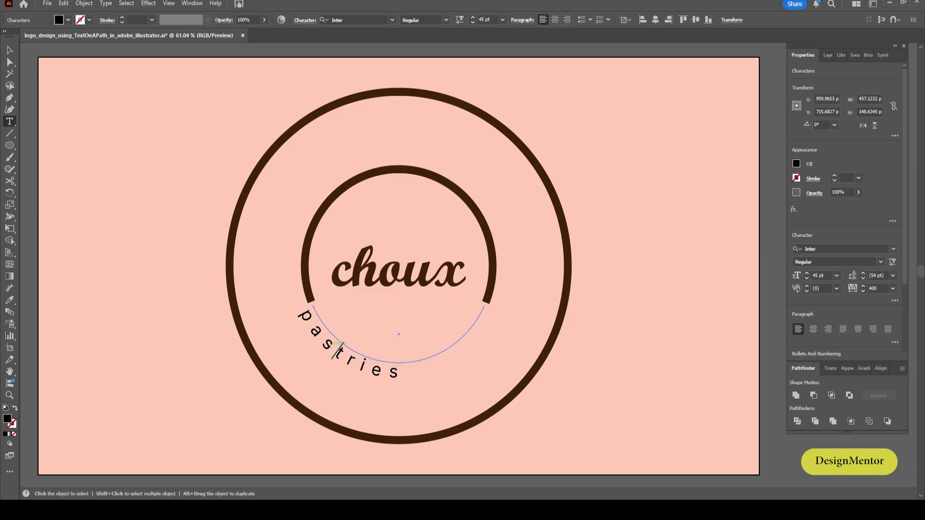
key("ctrl+a")
left_click(311, 318)
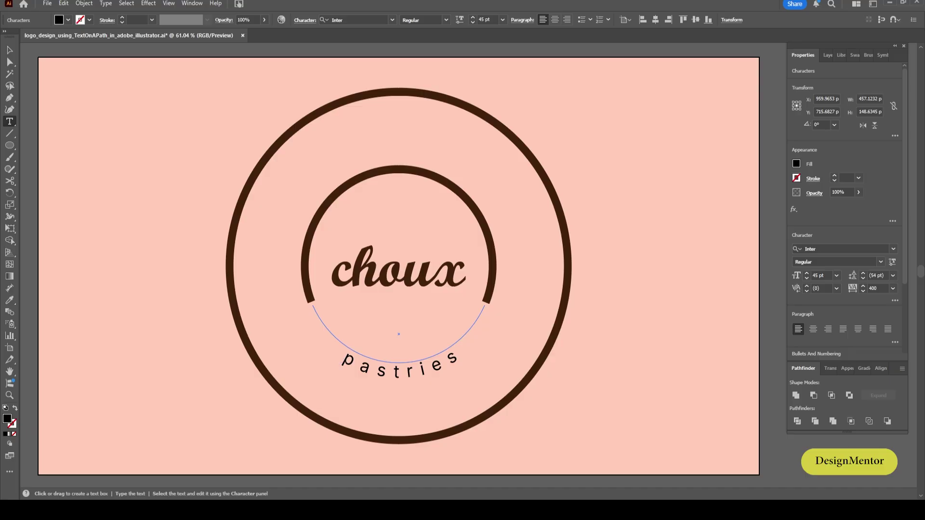
key("Escape")
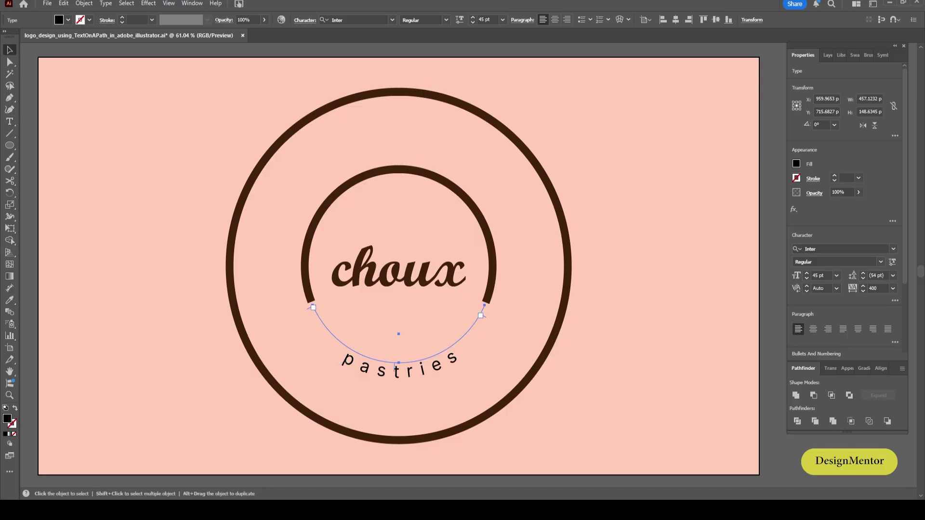
key("ctrl+shift+a")
key("ctrl+s")
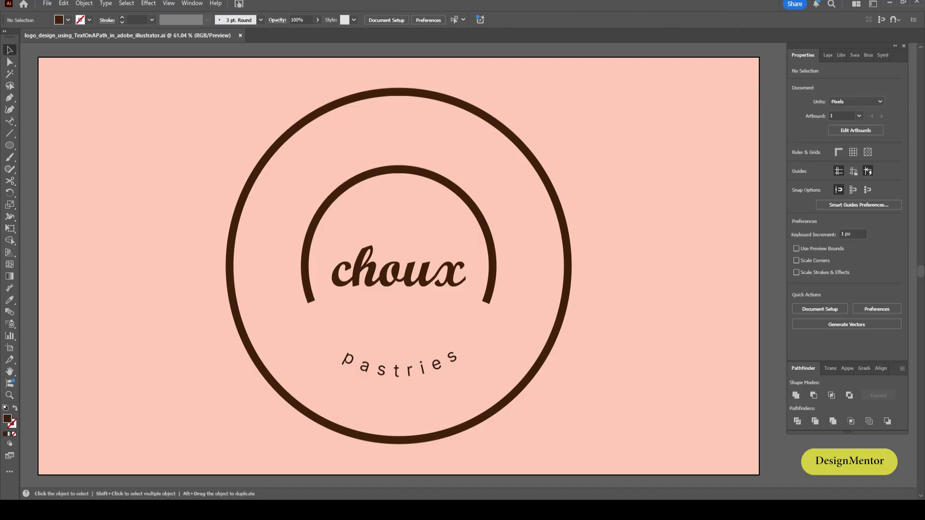